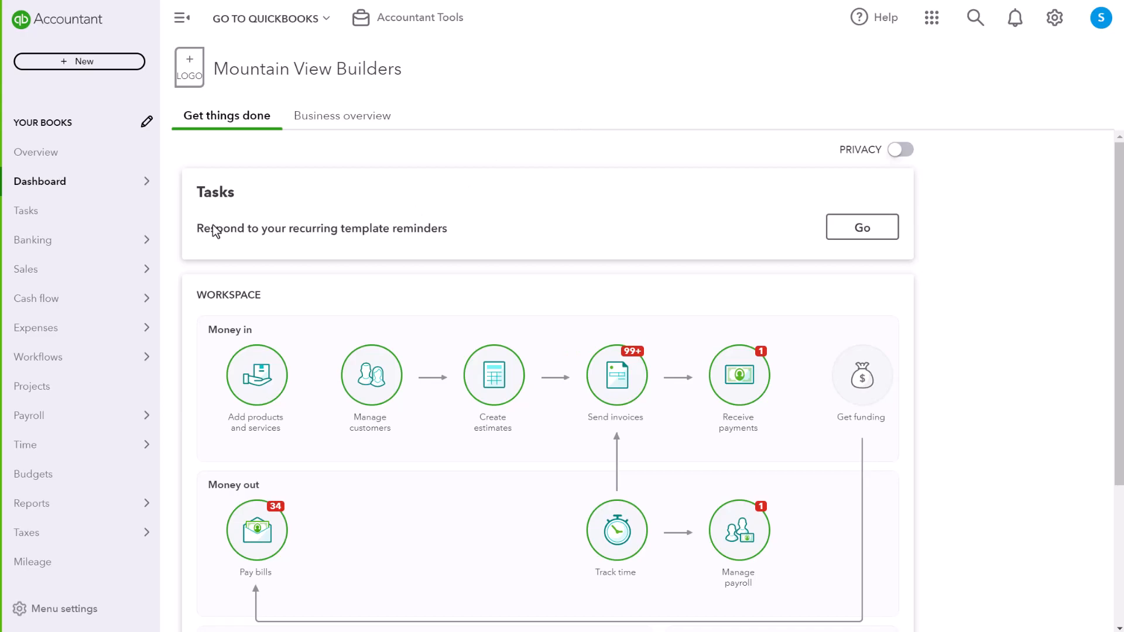
- Start a new blank bill from the + New menu in QuickBooks Online
{"action": "left_click", "coordinate": [110, 67]}
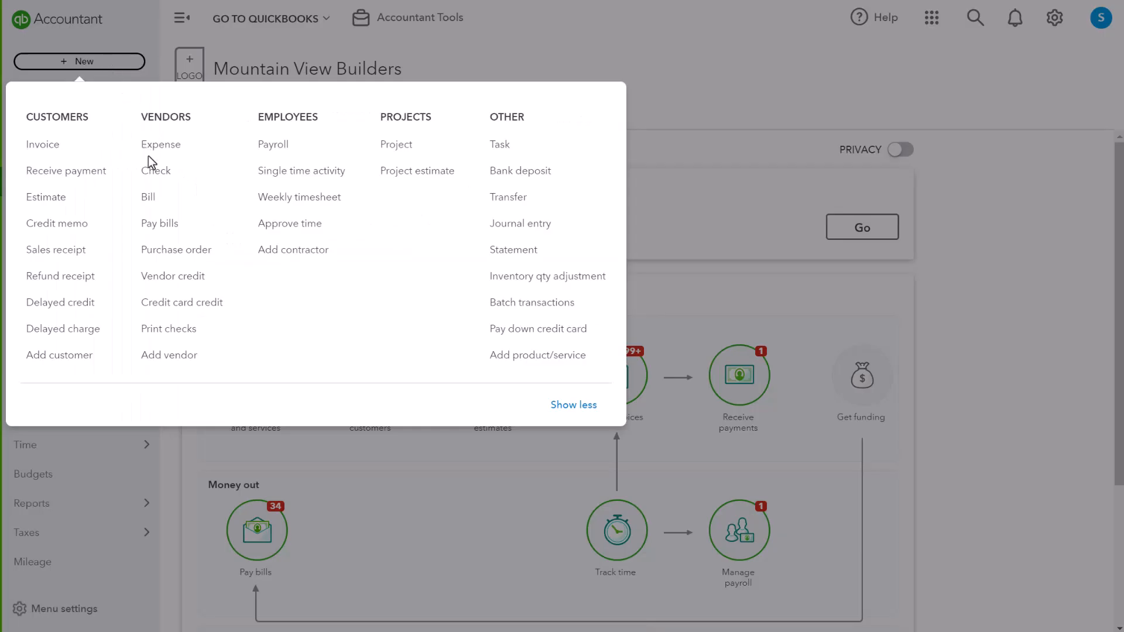
{"action": "left_click", "coordinate": [149, 197]}
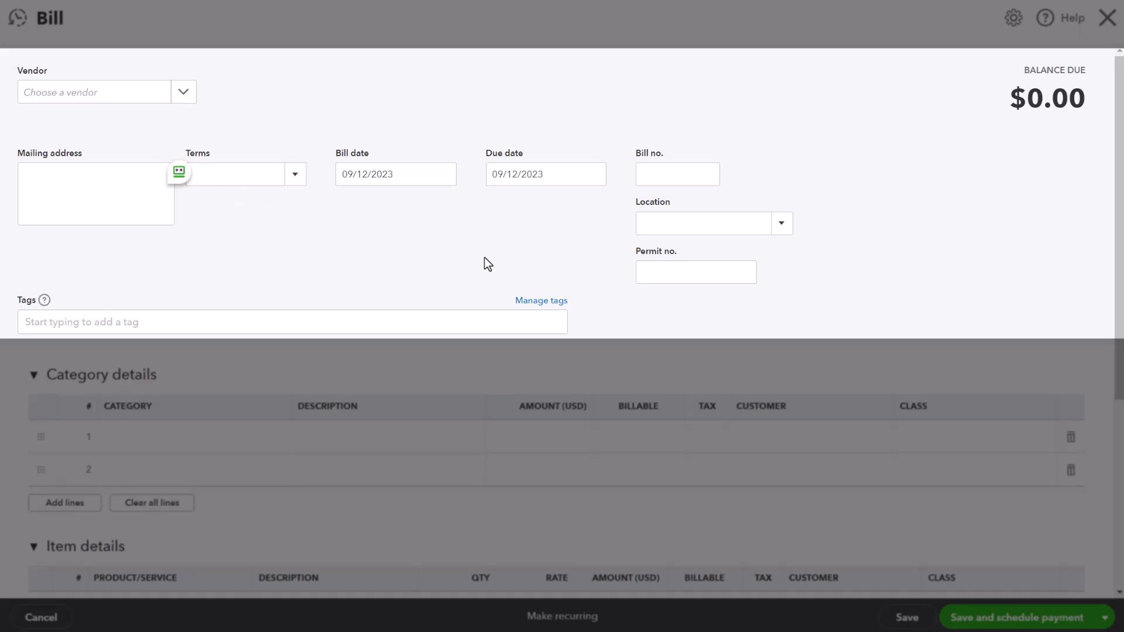
{"action": "scroll", "coordinate": [386, 228], "scroll_direction": "down", "scroll_amount": 2}
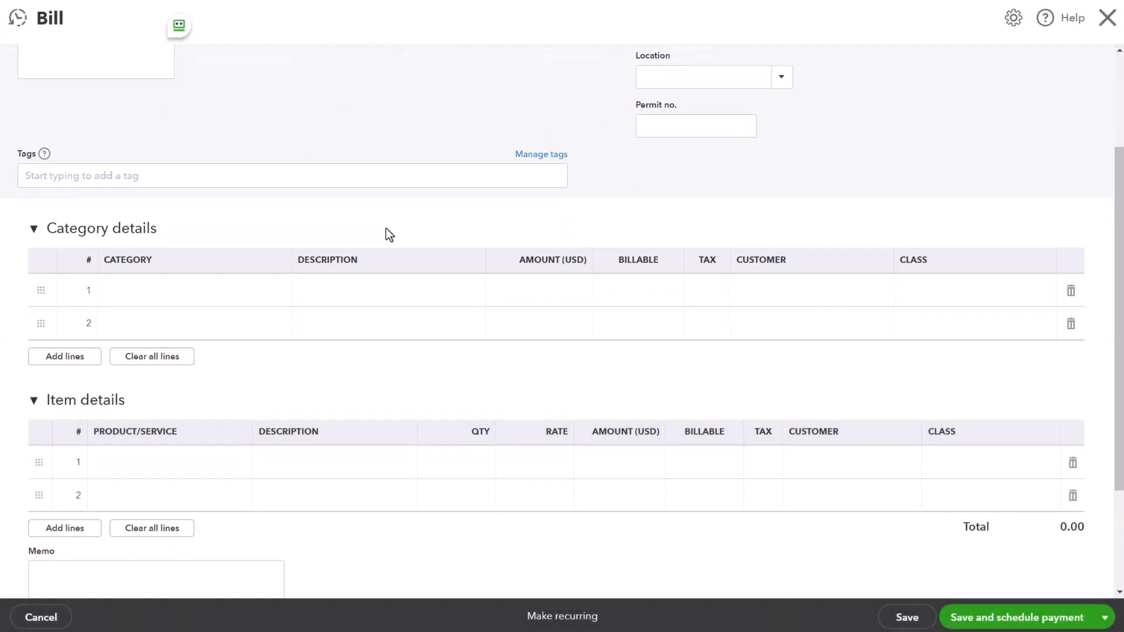
{"action": "scroll", "coordinate": [213, 240], "scroll_direction": "down", "scroll_amount": 1}
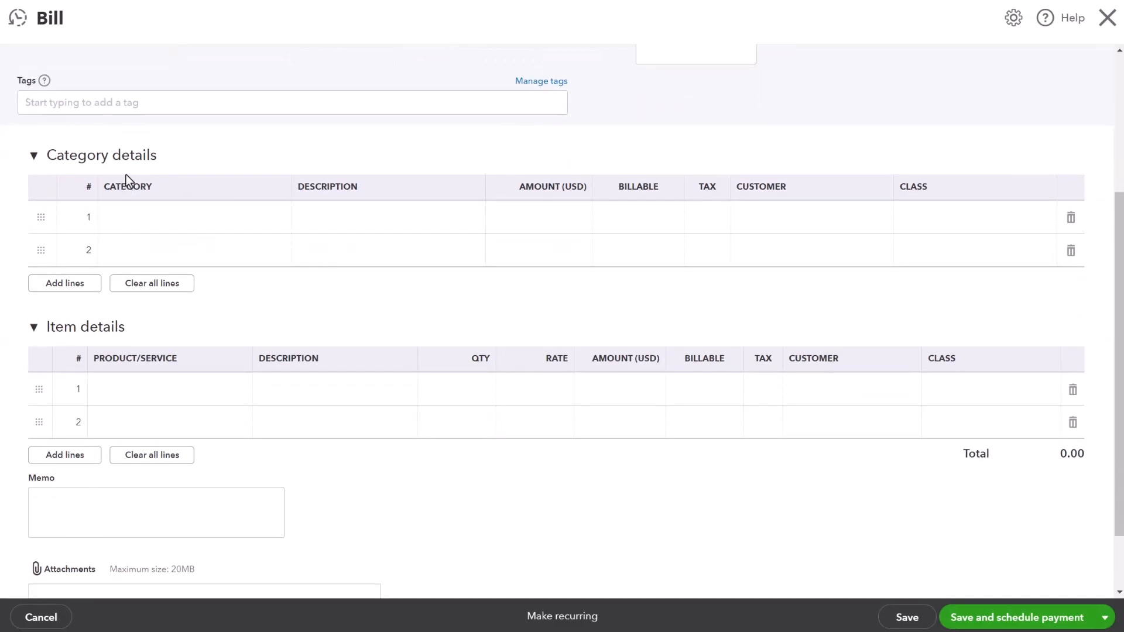
- Add a Cal Telecom:Telephone category line with an amount of 50.00
{"action": "left_click", "coordinate": [238, 218]}
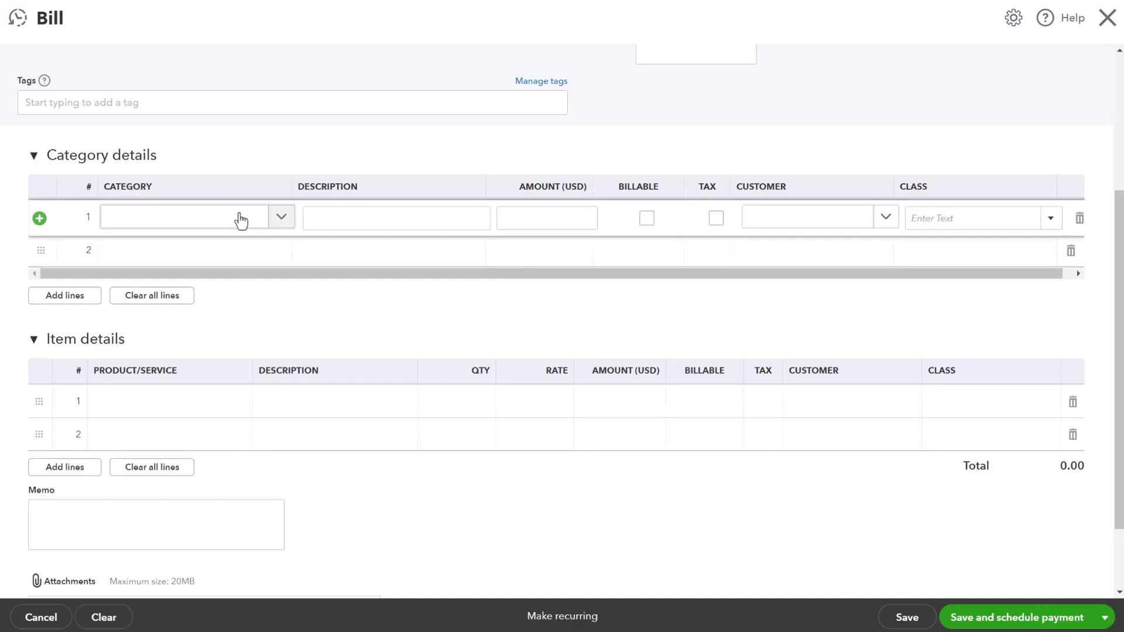
{"action": "left_click", "coordinate": [281, 217]}
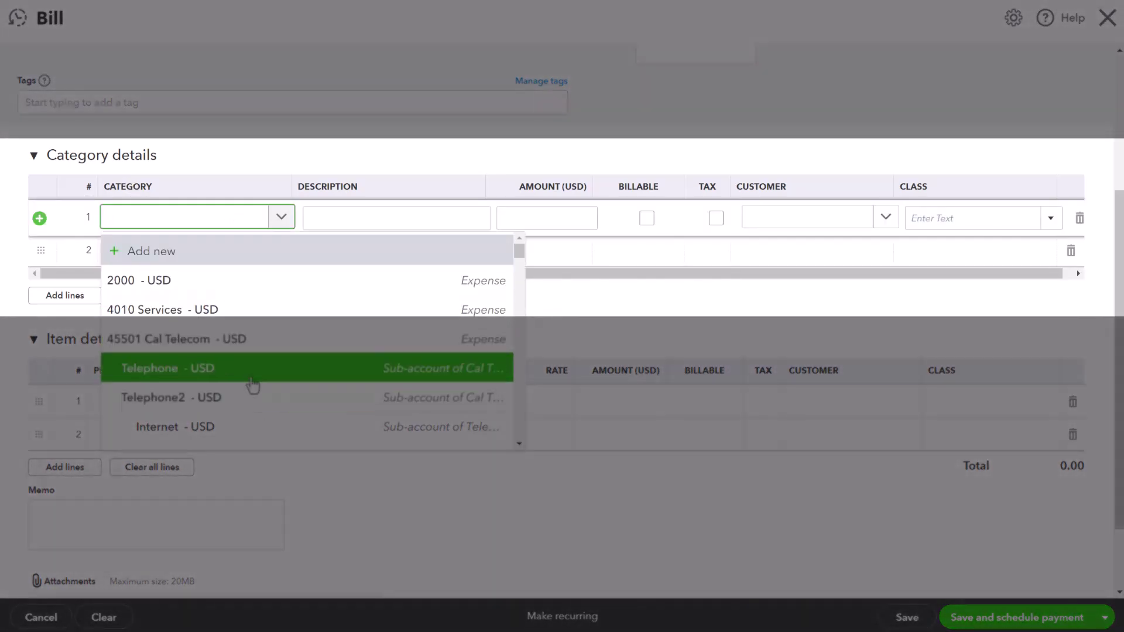
{"action": "left_click", "coordinate": [253, 367]}
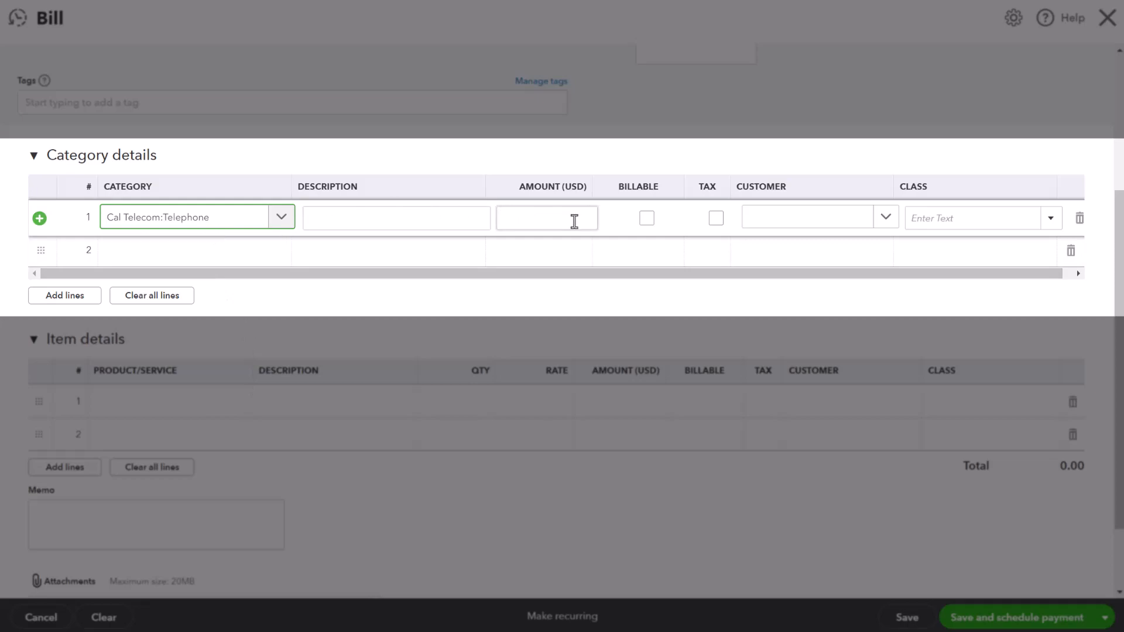
{"action": "left_click", "coordinate": [547, 219]}
{"action": "type", "text": "50"}
{"action": "key", "text": "Tab"}
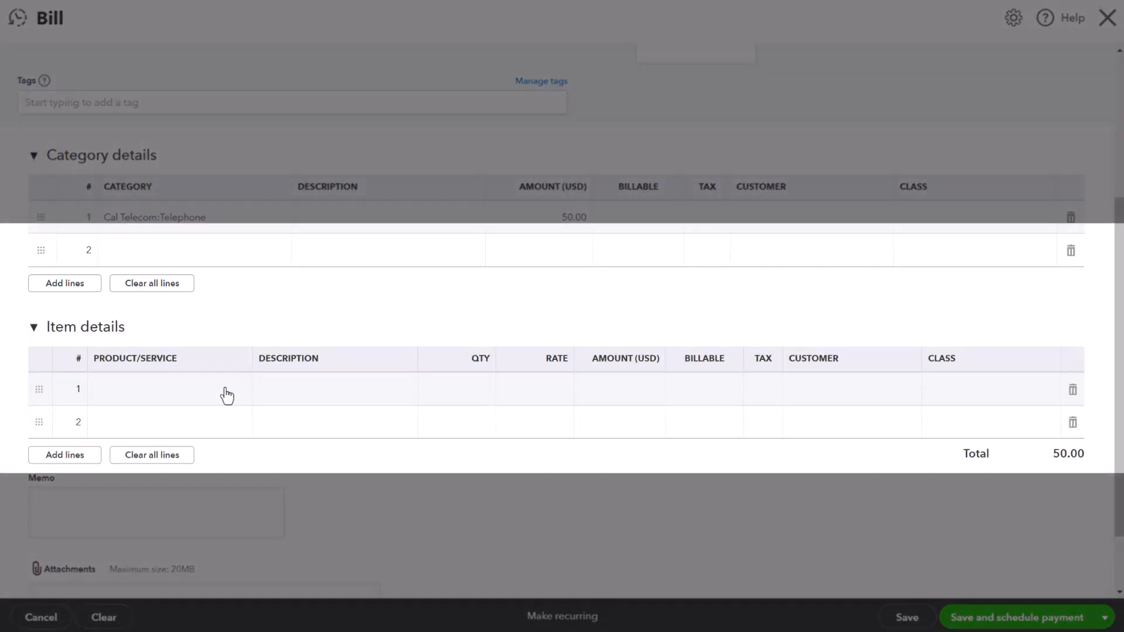
- Add a Blue Widgit item line with quantity 12 and amount 1,200.00
{"action": "left_click", "coordinate": [226, 389]}
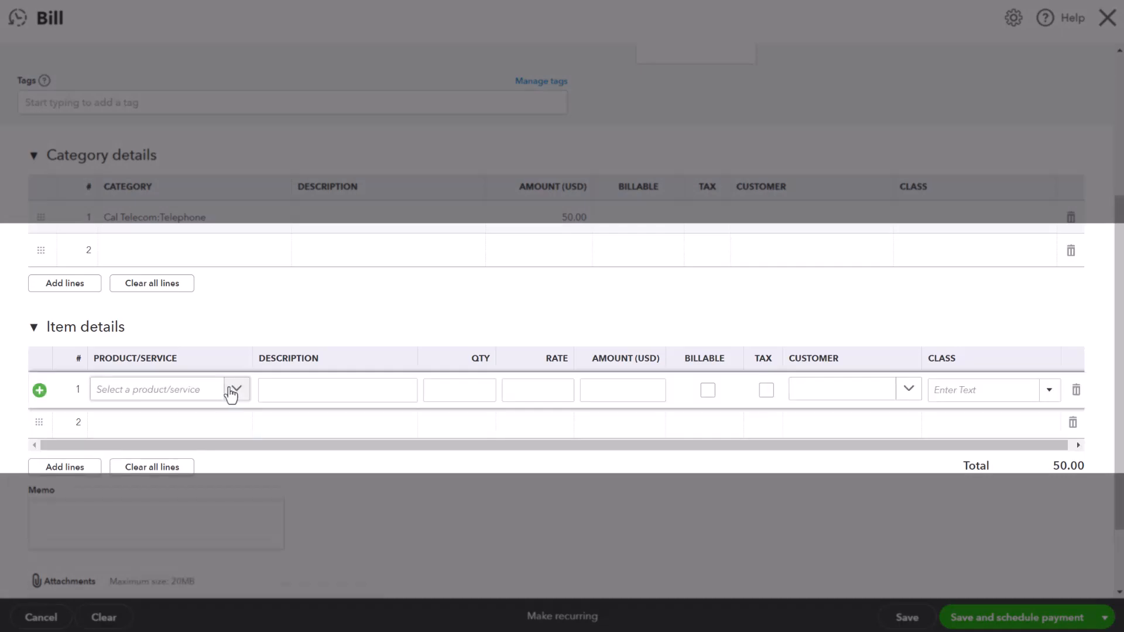
{"action": "left_click", "coordinate": [232, 392]}
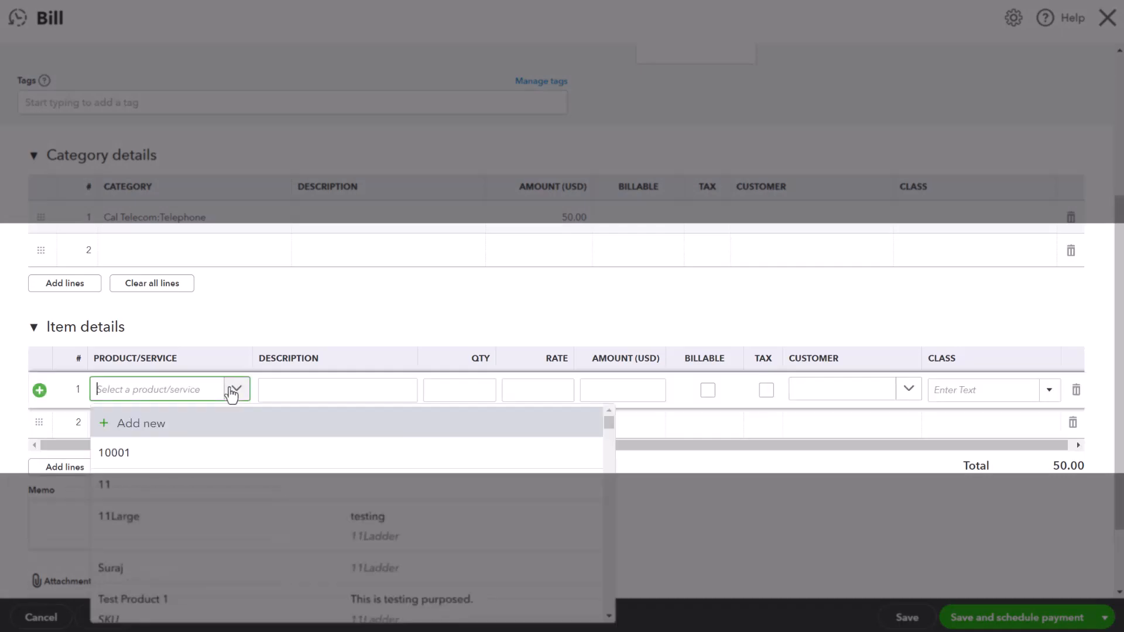
{"action": "scroll", "coordinate": [227, 422], "scroll_direction": "down", "scroll_amount": 2}
{"action": "scroll", "coordinate": [227, 422], "scroll_direction": "down", "scroll_amount": 3}
{"action": "scroll", "coordinate": [227, 421], "scroll_direction": "down", "scroll_amount": 2}
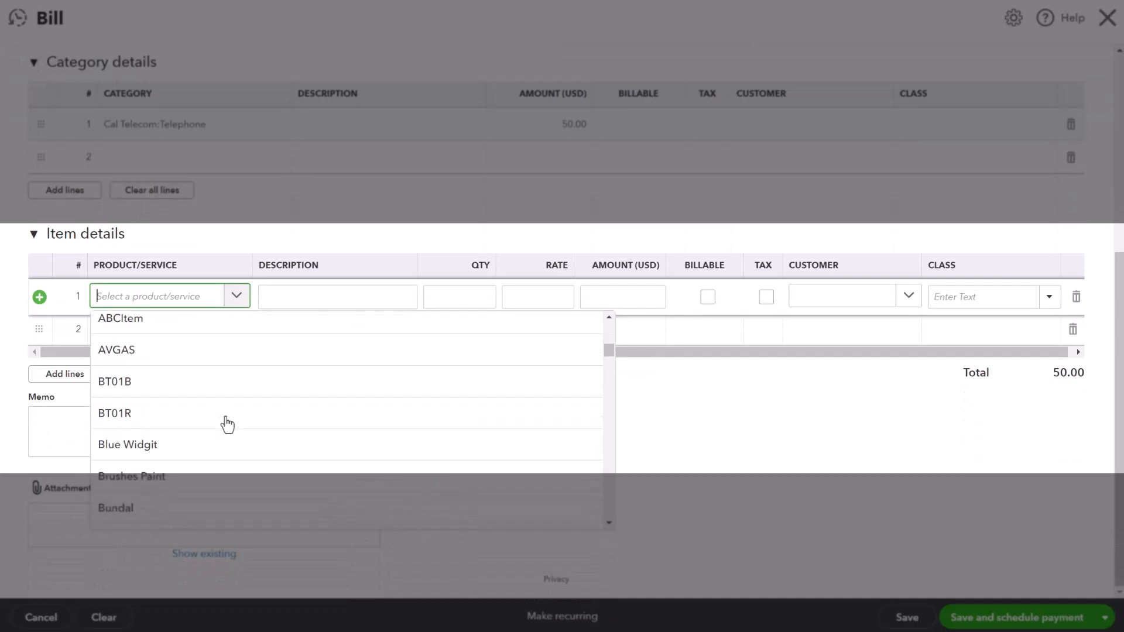
{"action": "left_click", "coordinate": [227, 444]}
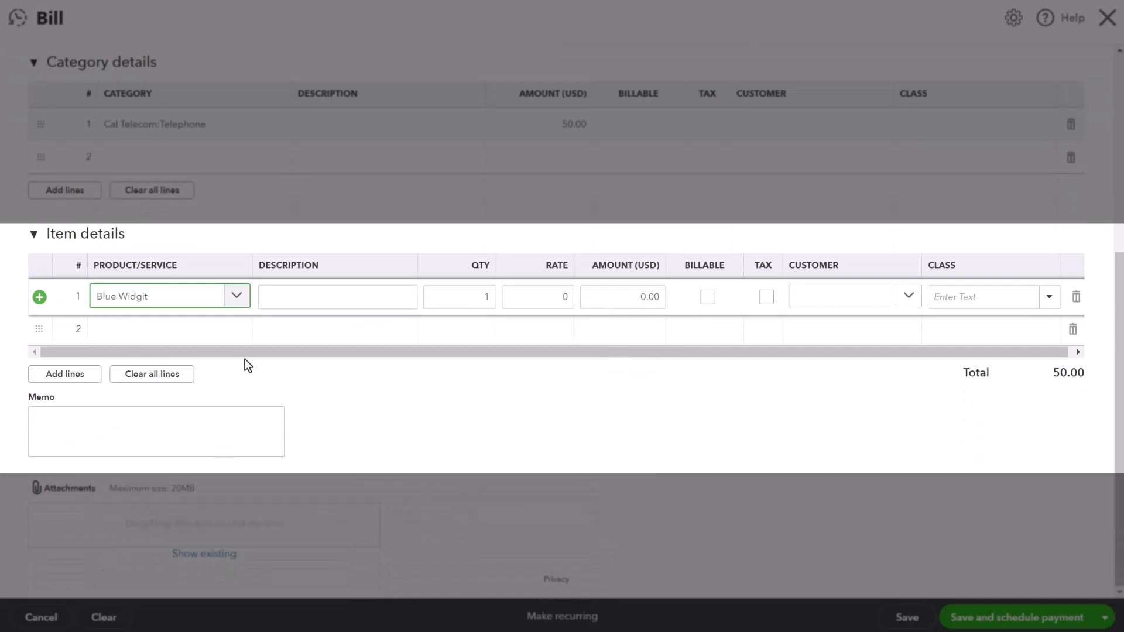
{"action": "left_click", "coordinate": [482, 296]}
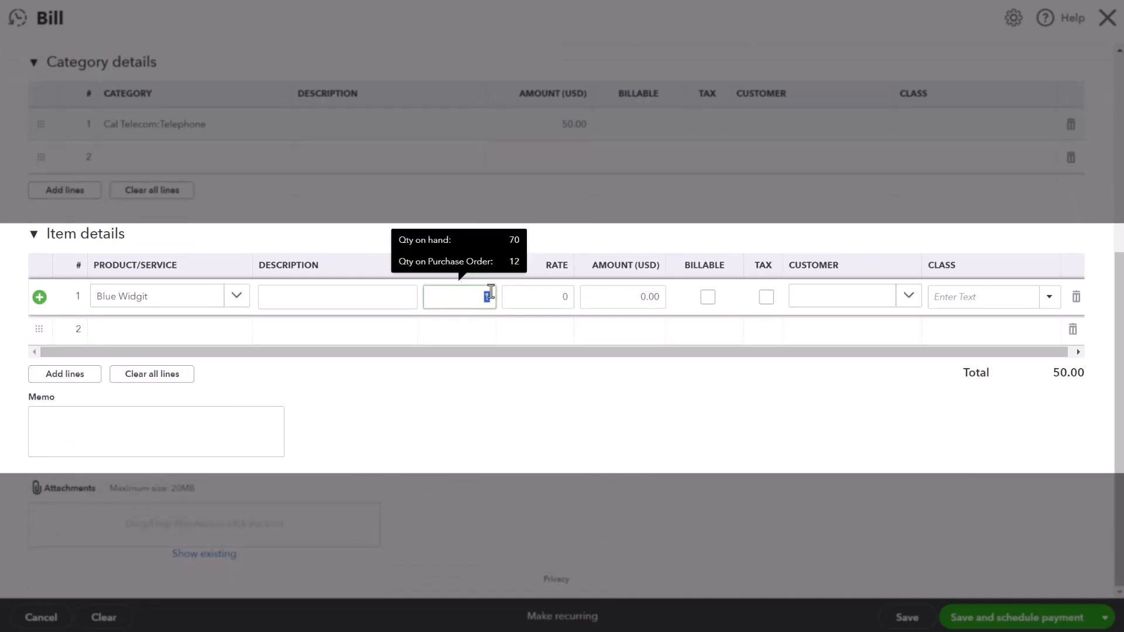
{"action": "type", "text": "12"}
{"action": "key", "text": "Tab"}
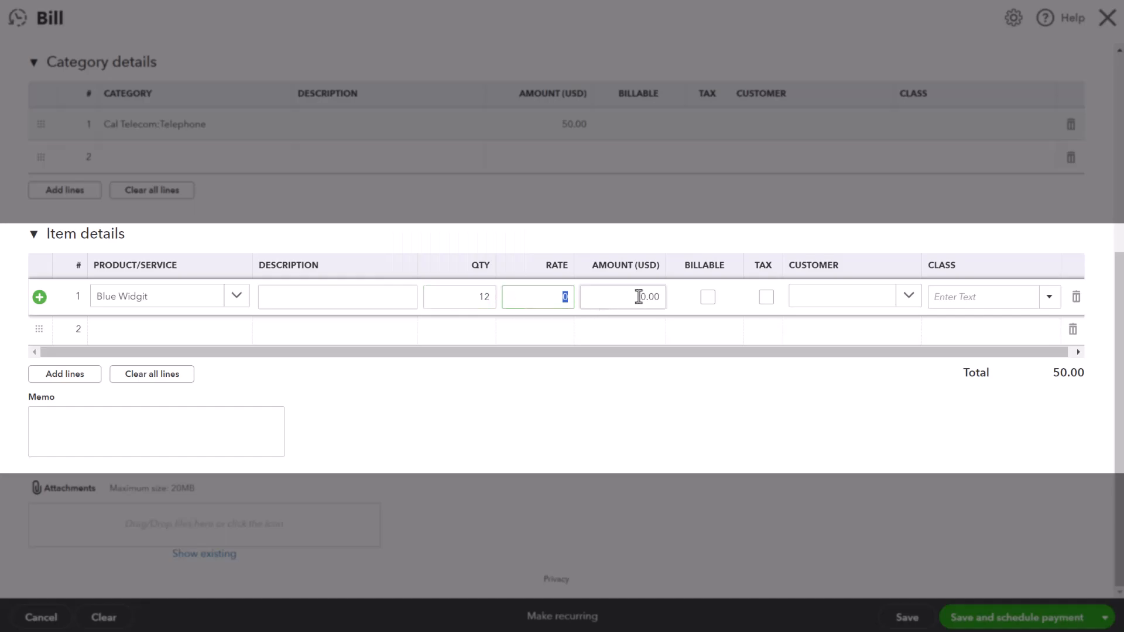
{"action": "left_click", "coordinate": [638, 297]}
{"action": "type", "text": "200"}
{"action": "key", "text": "Tab"}
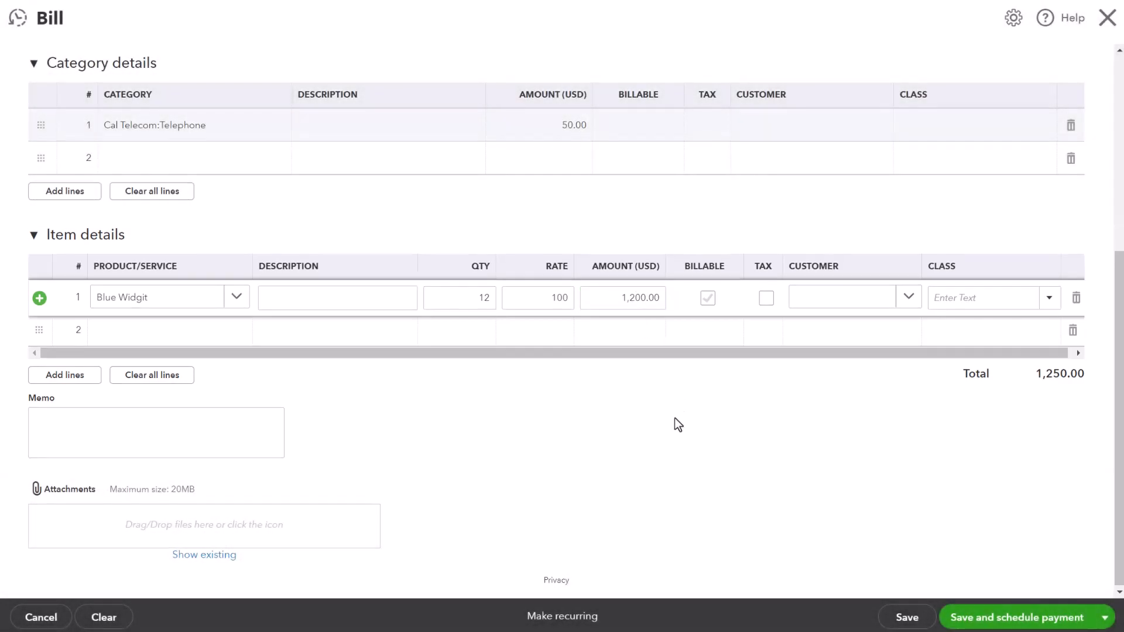
{"action": "scroll", "coordinate": [674, 417], "scroll_direction": "up", "scroll_amount": 1}
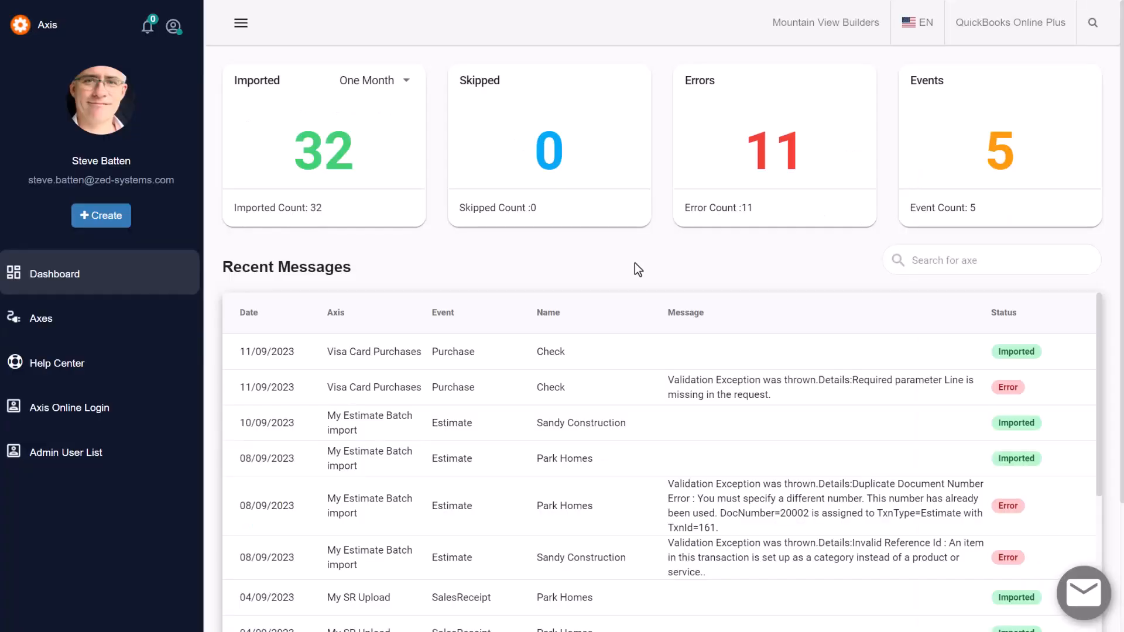
- Show the list of axes and collapse the sidebar to widen the page
{"action": "left_click", "coordinate": [93, 318]}
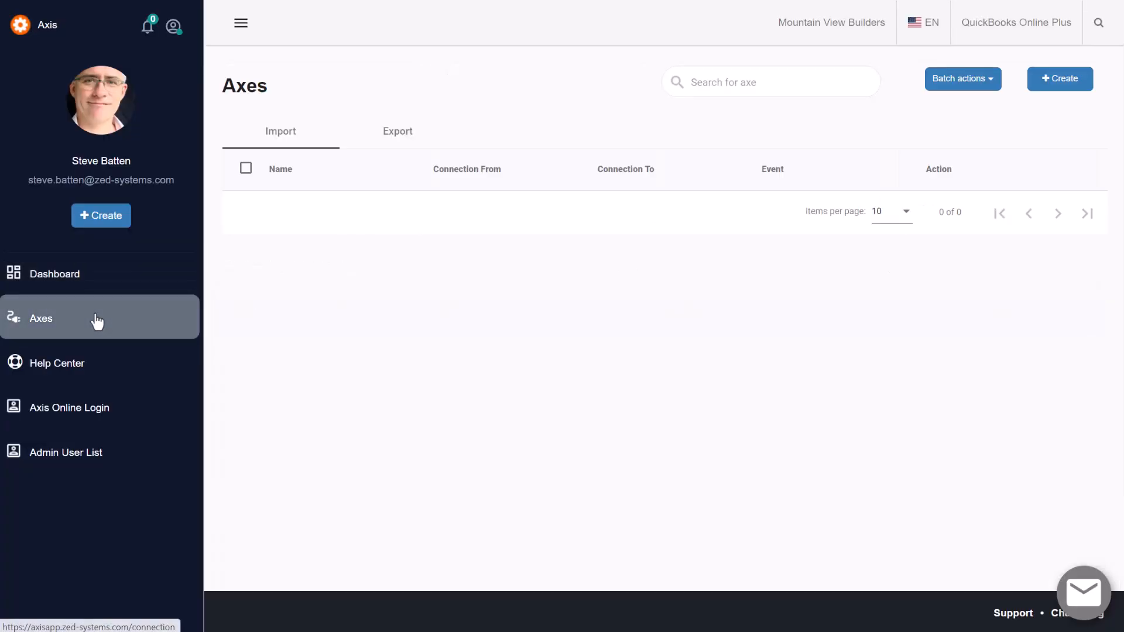
{"action": "left_click", "coordinate": [240, 24]}
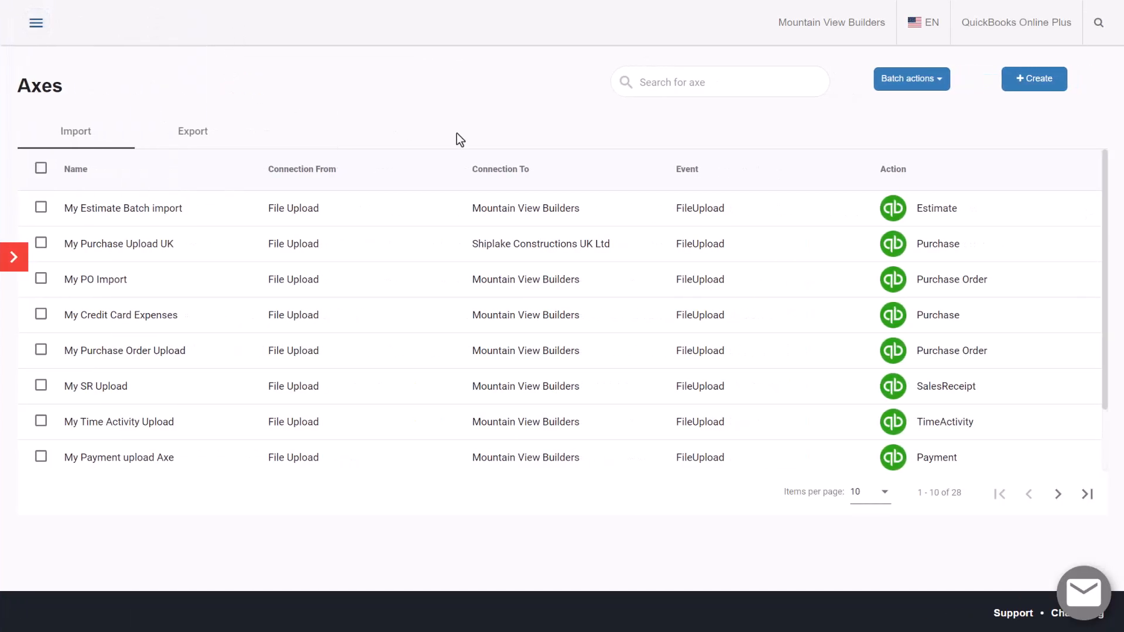
- Create a new axe and connect it to the uploaded Bills_qbo.txt file
{"action": "left_click", "coordinate": [1034, 78]}
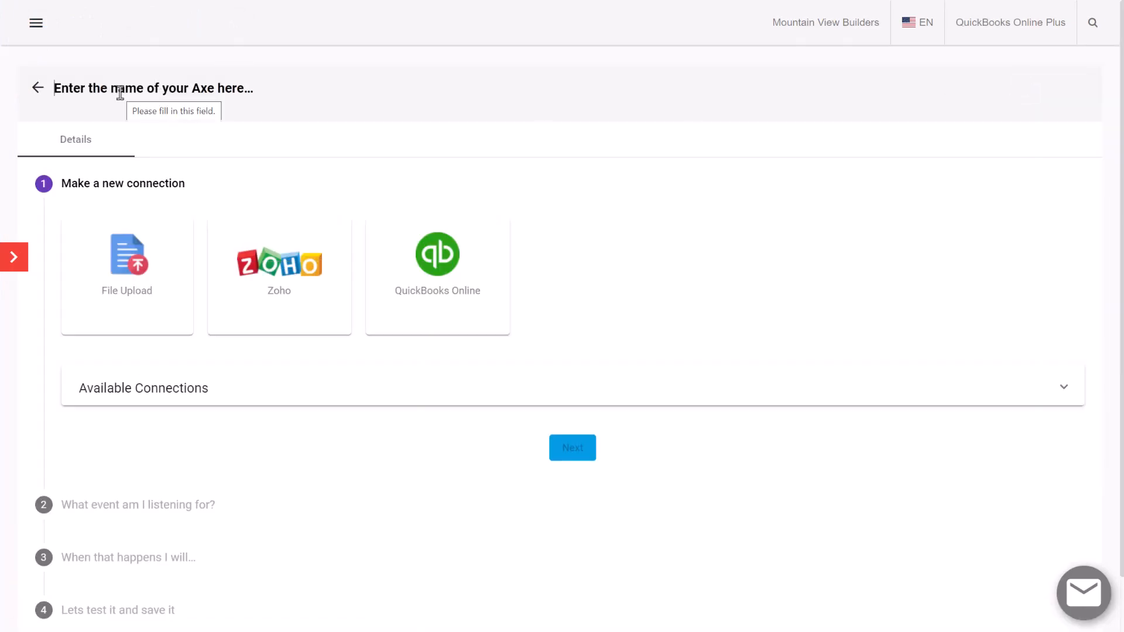
{"action": "type", "text": "My "}
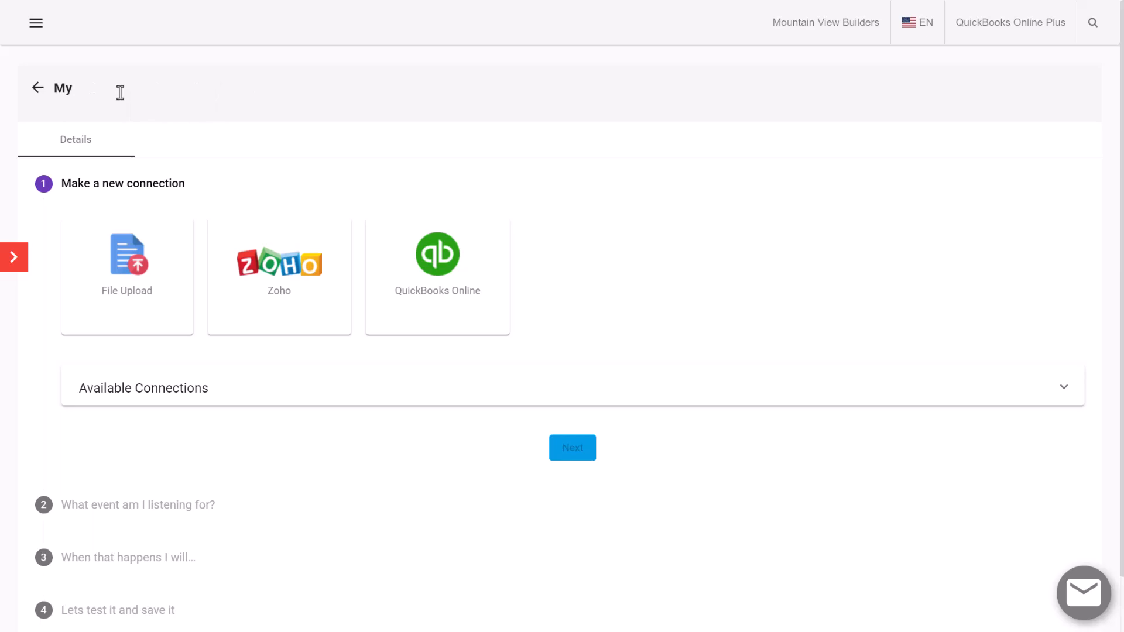
{"action": "type", "text": "Bill Batch Upload"}
{"action": "left_click", "coordinate": [123, 256]}
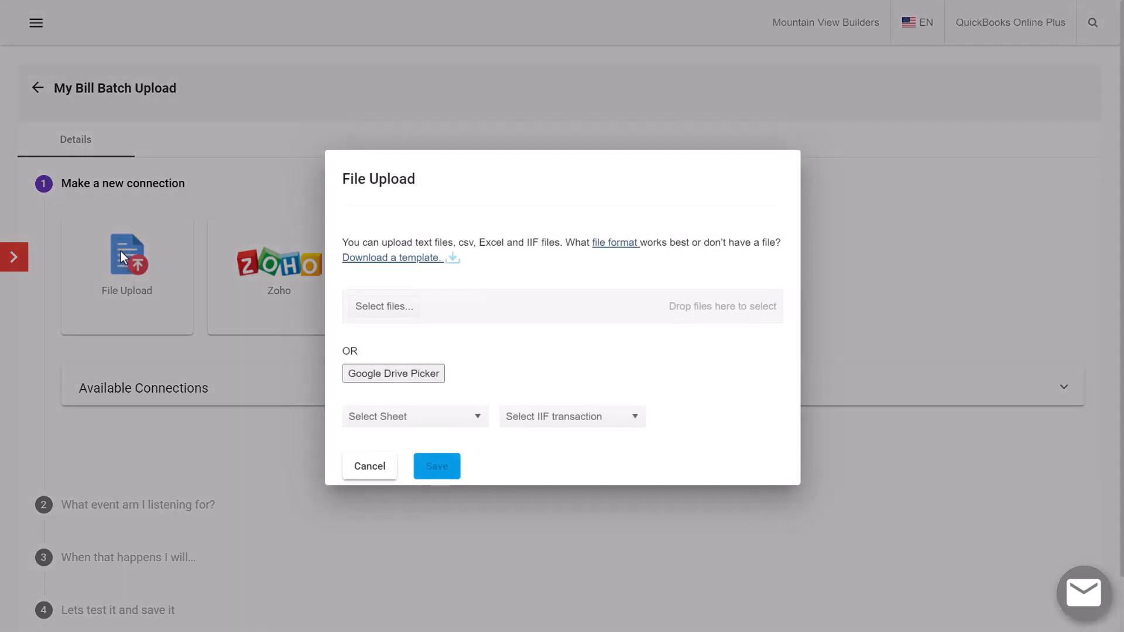
{"action": "left_click", "coordinate": [361, 308]}
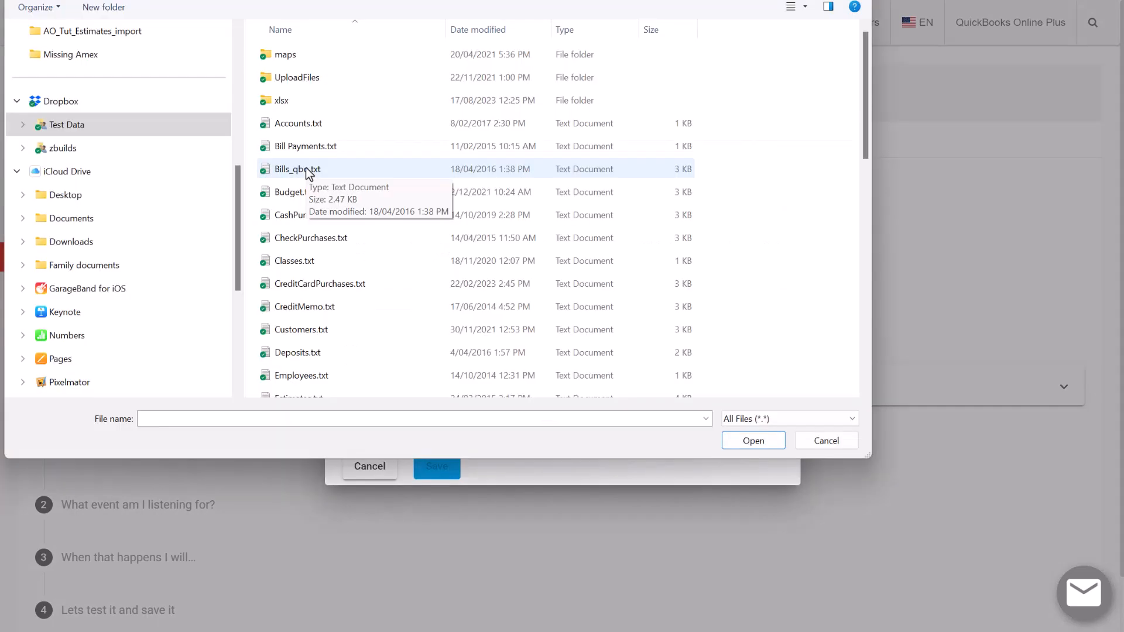
{"action": "double_click", "coordinate": [305, 168]}
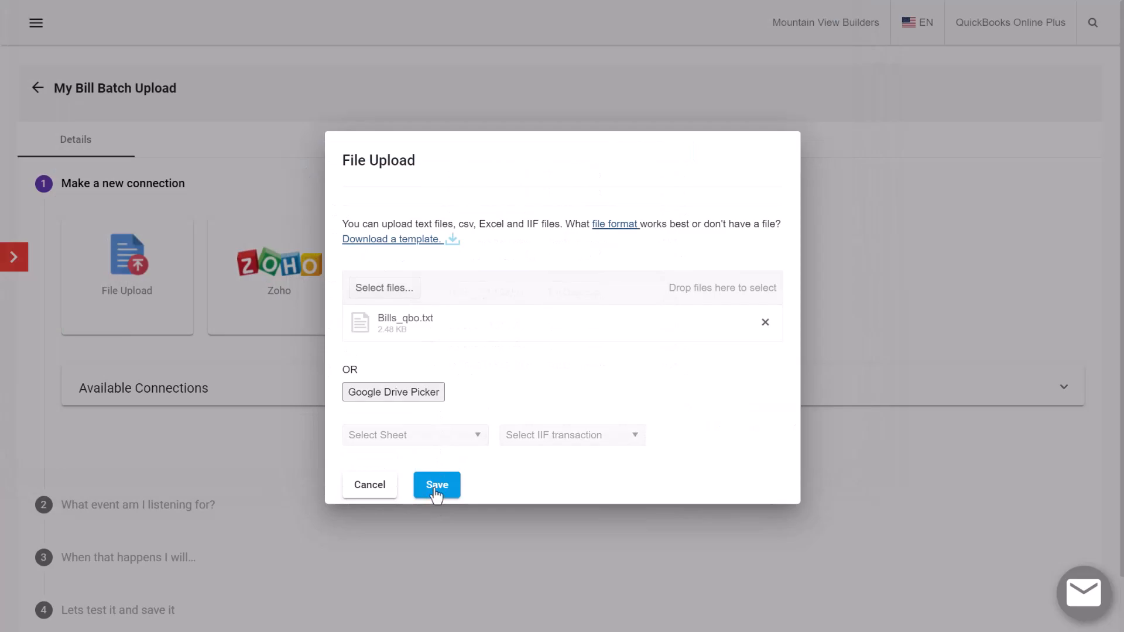
{"action": "left_click", "coordinate": [438, 484]}
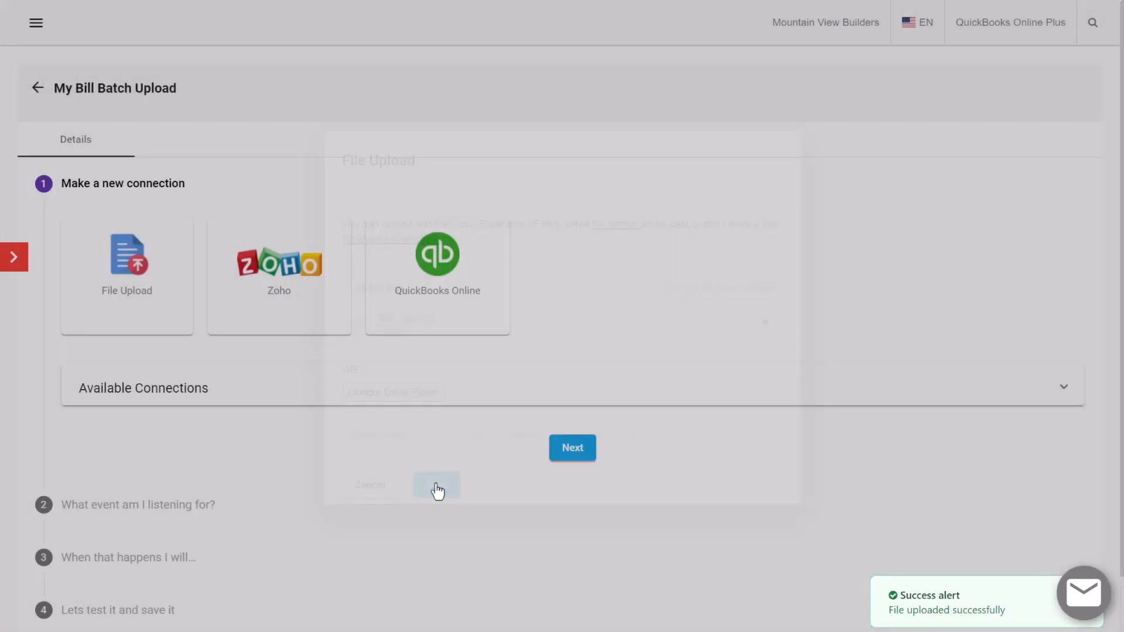
{"action": "scroll", "coordinate": [427, 402], "scroll_direction": "down", "scroll_amount": 1}
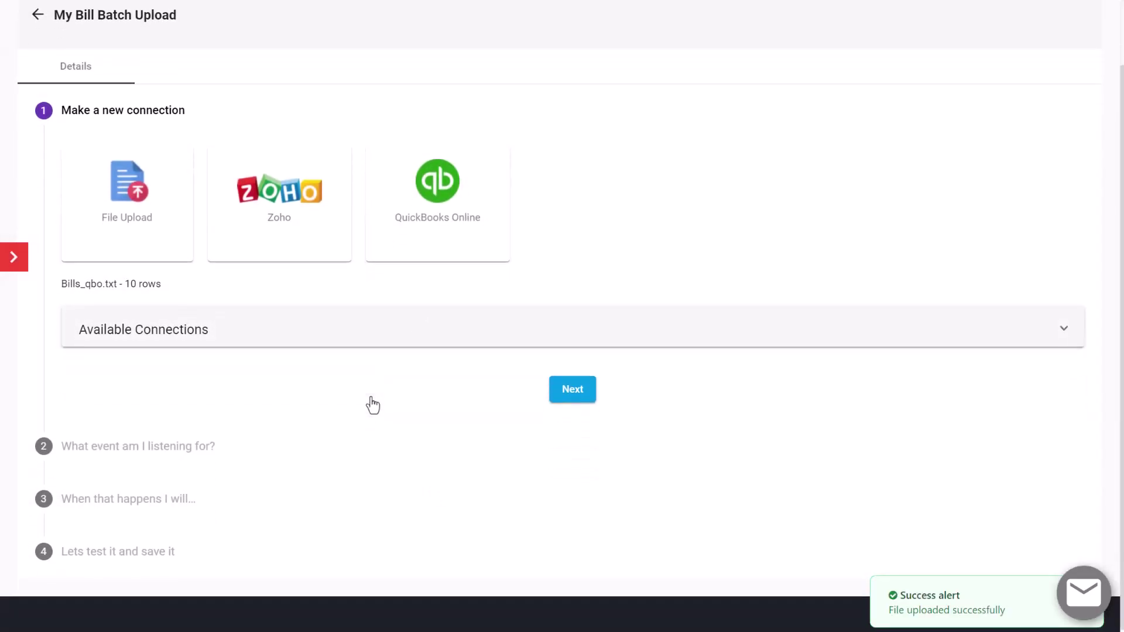
- Set the axe to create a Bill on a FileUpload event and proceed to field mapping
{"action": "left_click", "coordinate": [572, 390]}
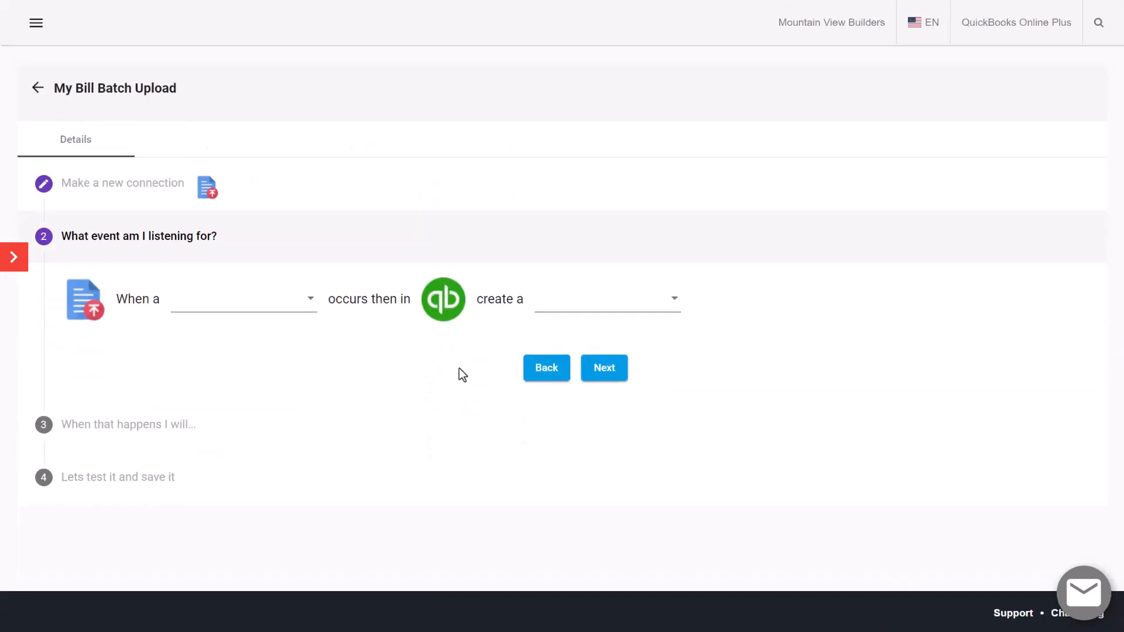
{"action": "left_click", "coordinate": [310, 299]}
{"action": "left_click", "coordinate": [305, 305]}
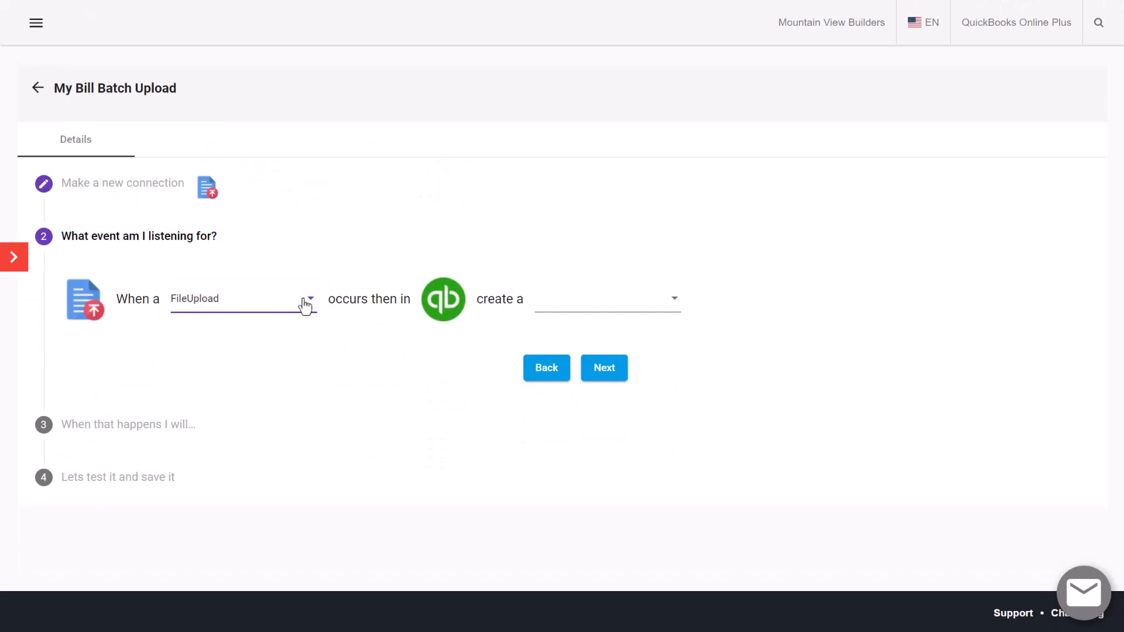
{"action": "left_click", "coordinate": [576, 303]}
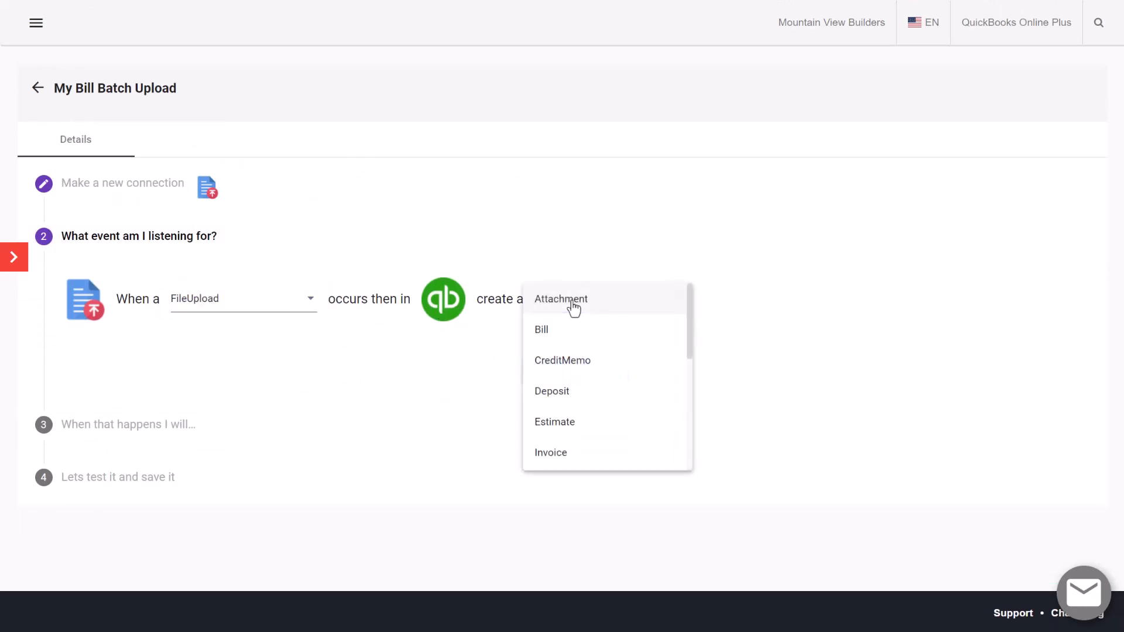
{"action": "left_click", "coordinate": [571, 328]}
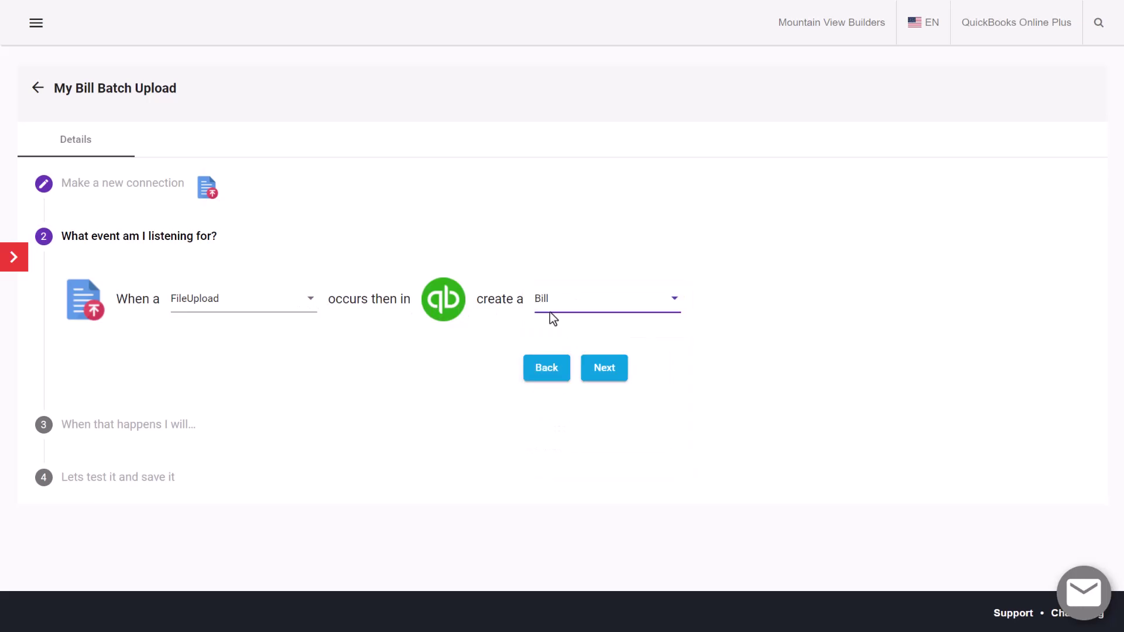
{"action": "left_click", "coordinate": [609, 371]}
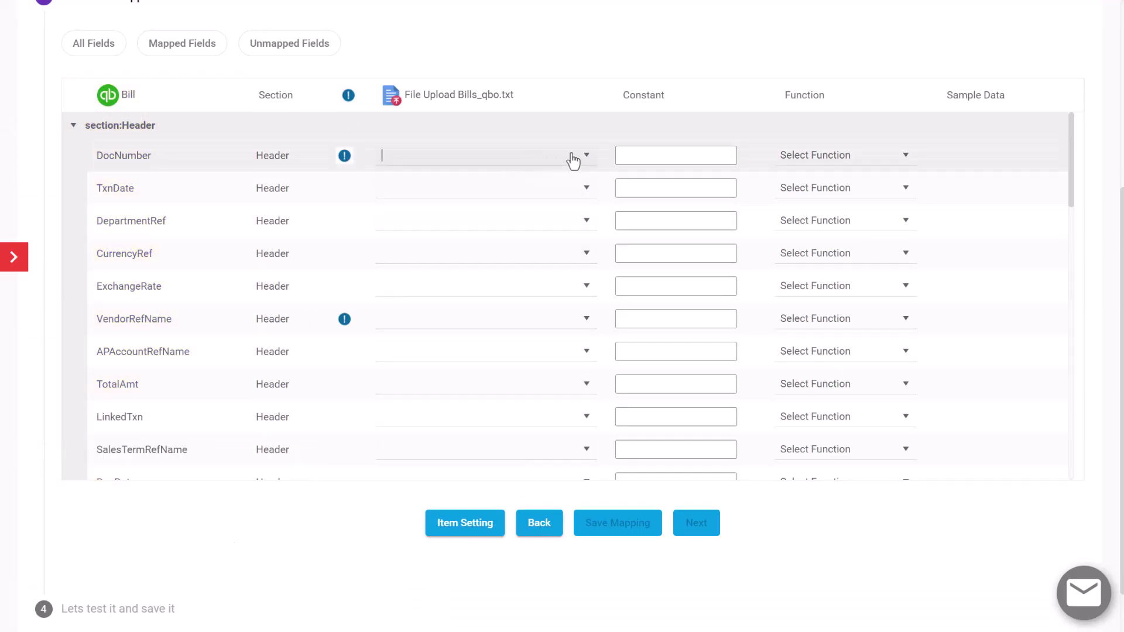
- Map DocNumber to Doc Number and TxnDate to Txn Date, checking the Header and Table groups
{"action": "left_click", "coordinate": [575, 157]}
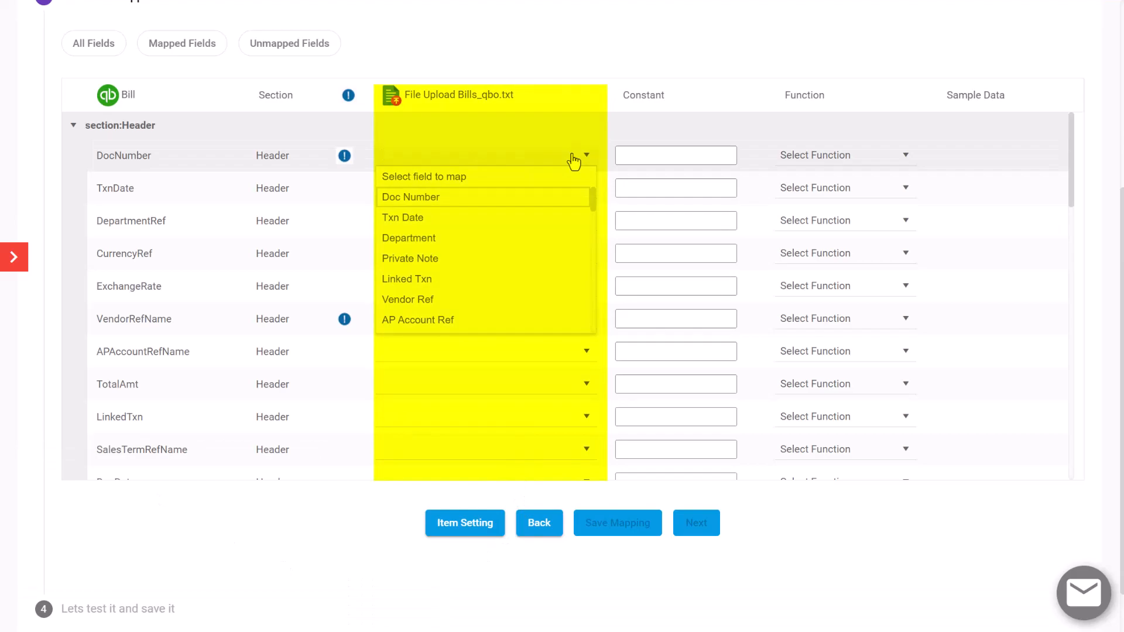
{"action": "left_click", "coordinate": [560, 200]}
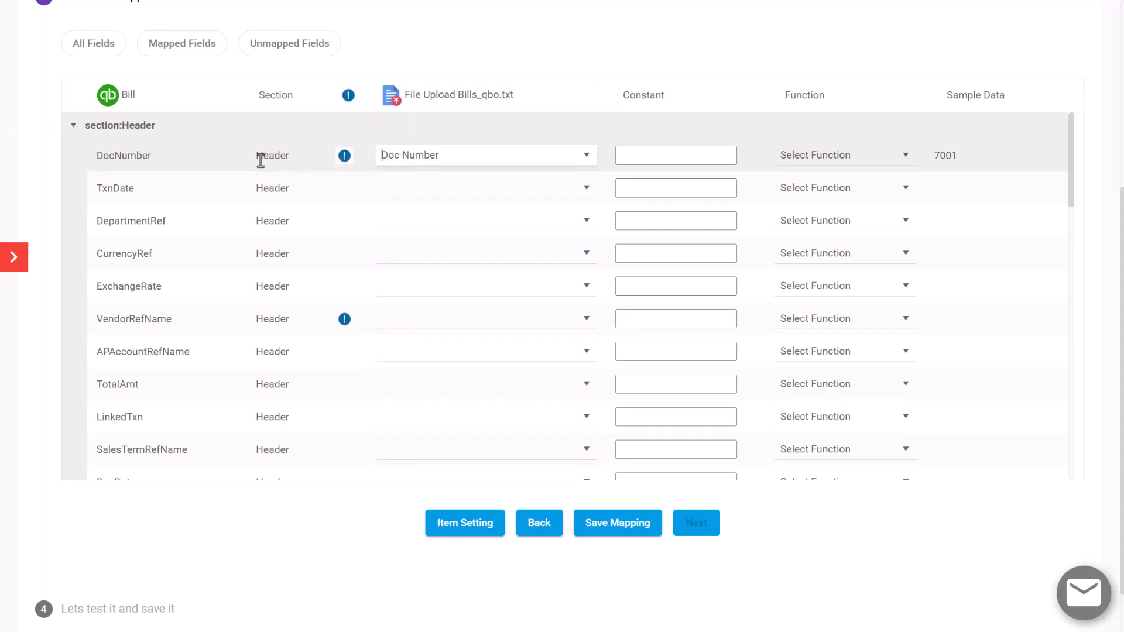
{"action": "mouse_move", "coordinate": [124, 155]}
{"action": "scroll", "coordinate": [80, 141], "scroll_direction": "up", "scroll_amount": 1}
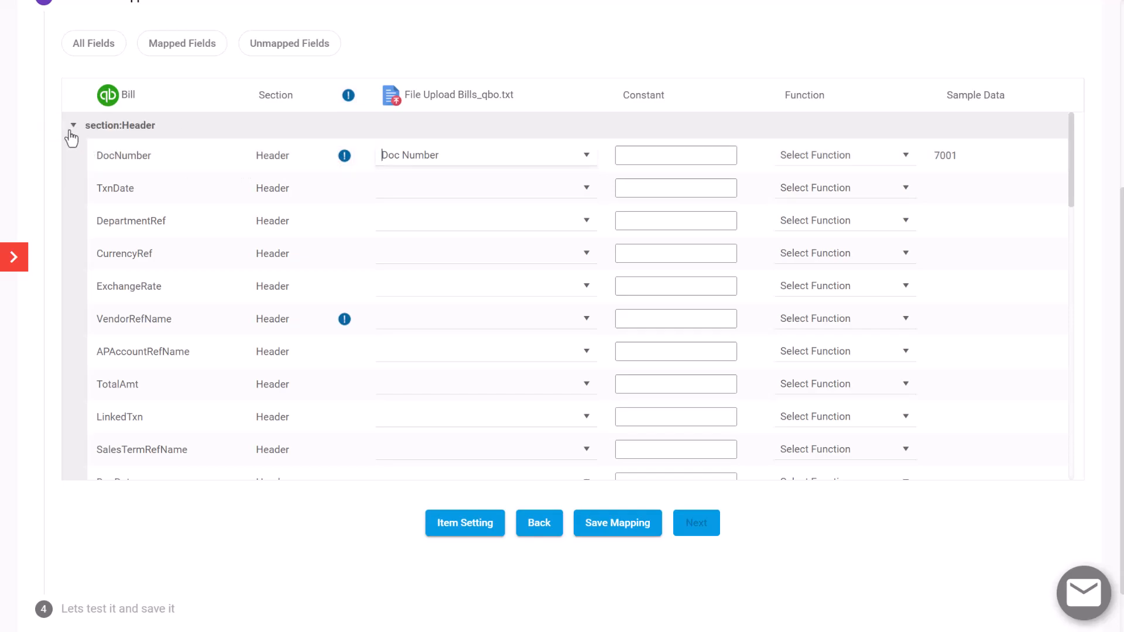
{"action": "left_click", "coordinate": [72, 128]}
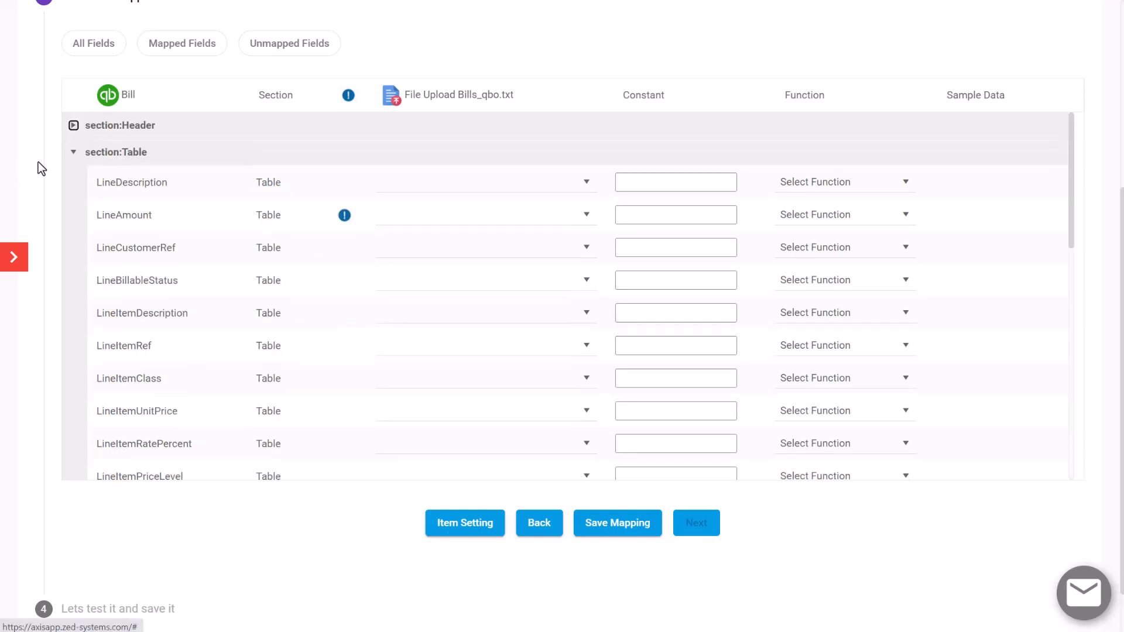
{"action": "left_click", "coordinate": [74, 153]}
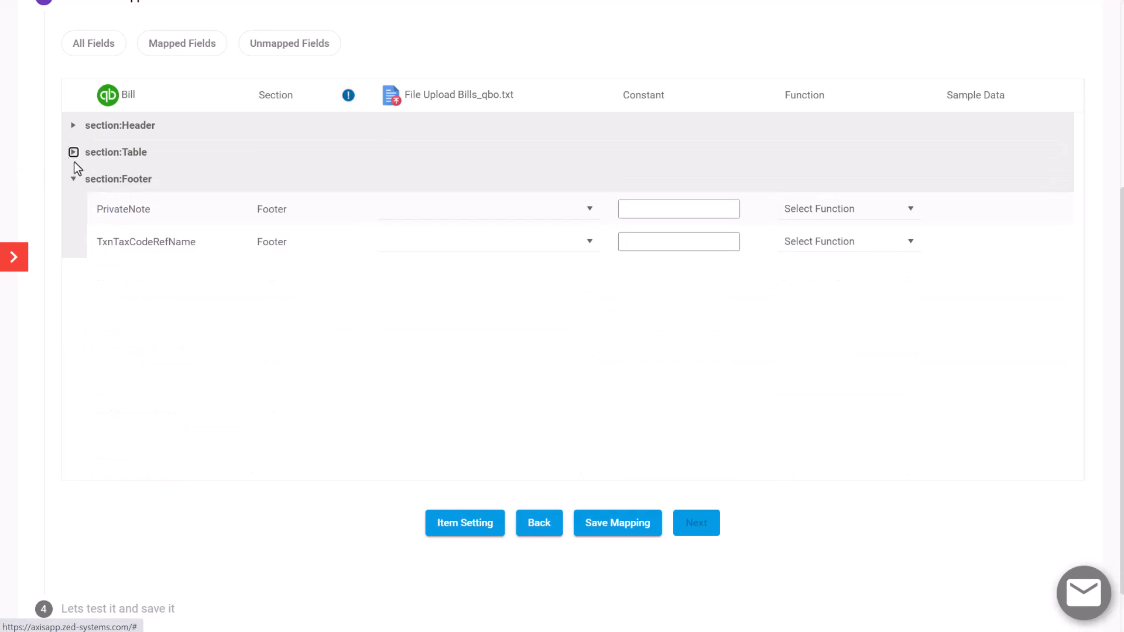
{"action": "left_click", "coordinate": [74, 155]}
{"action": "left_click", "coordinate": [72, 126]}
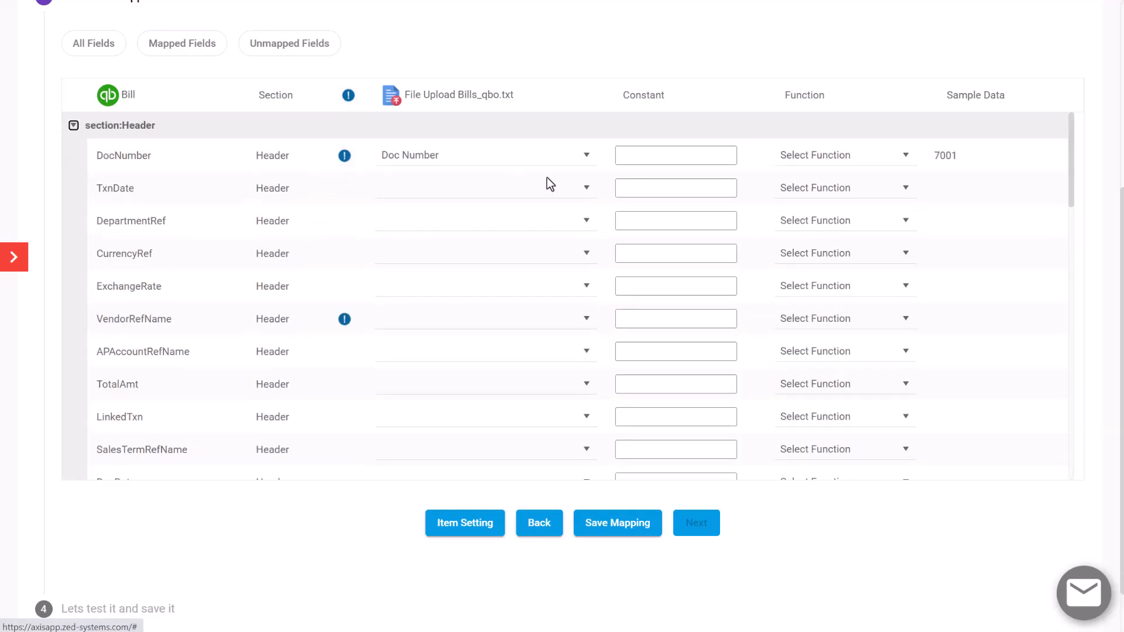
{"action": "left_click", "coordinate": [585, 188]}
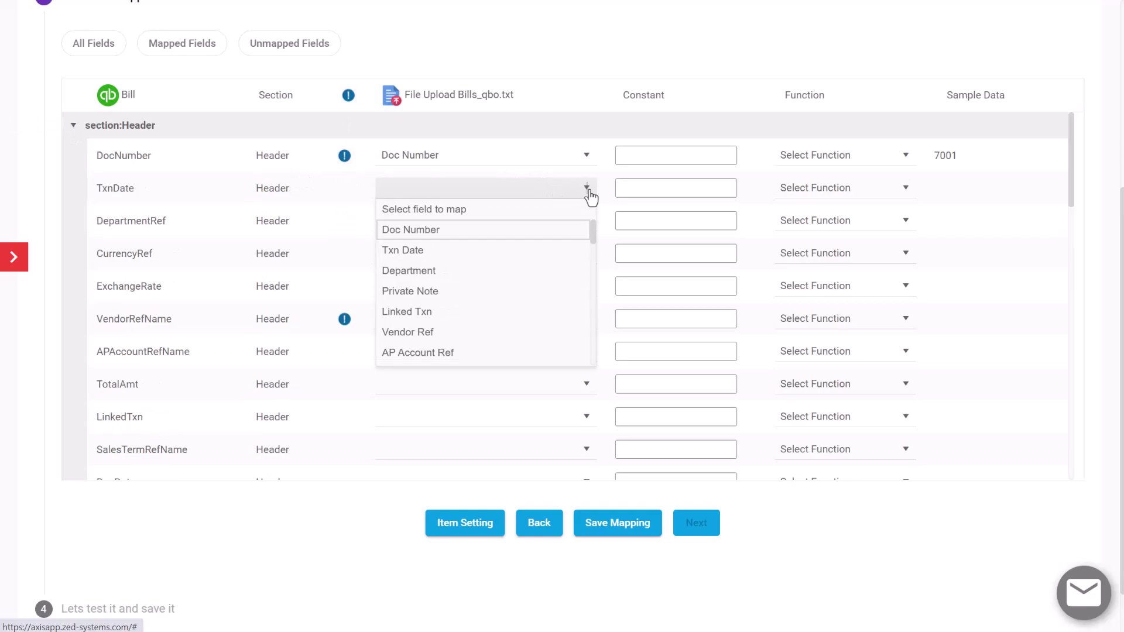
{"action": "left_click", "coordinate": [538, 251]}
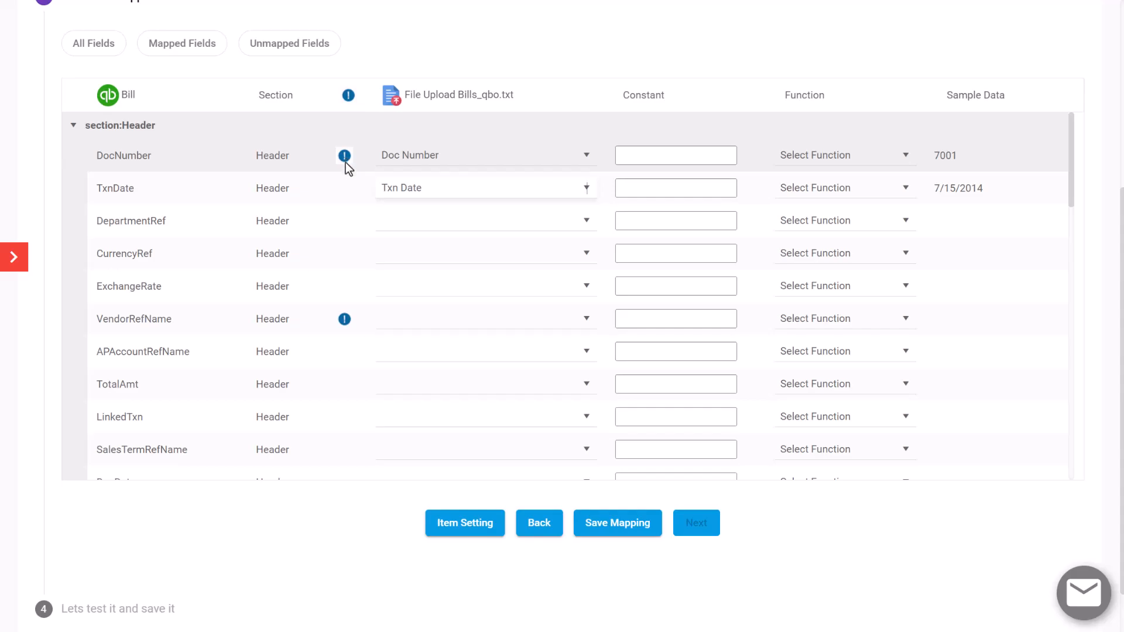
- Map VendorRefName to Vendor Ref and LineItemRef to LineItemItemRef
{"action": "left_click", "coordinate": [422, 318]}
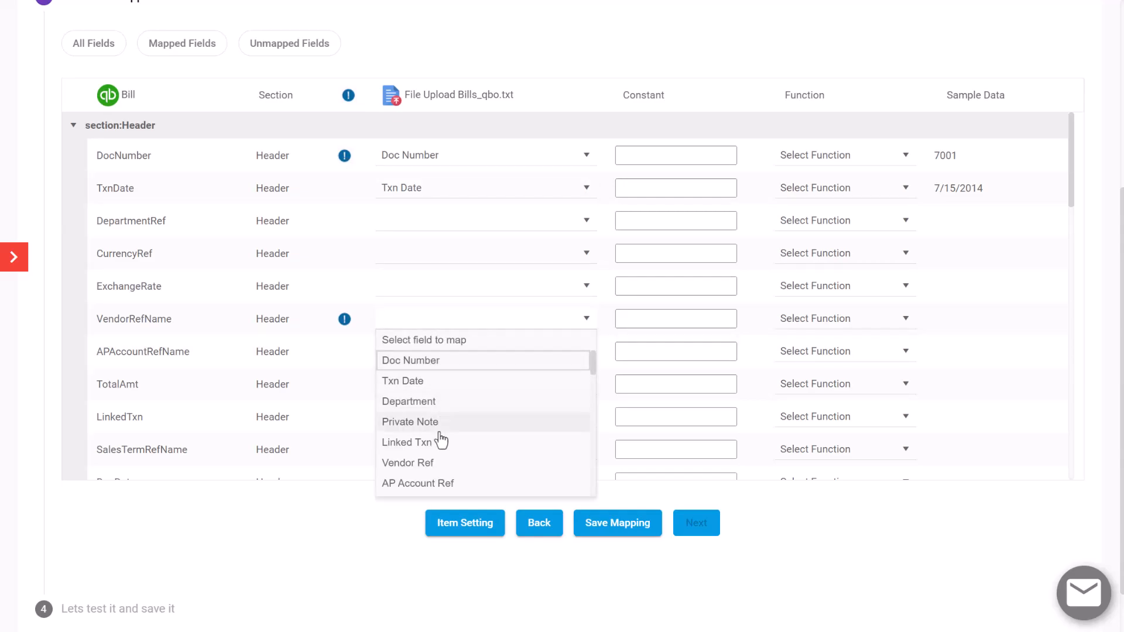
{"action": "left_click", "coordinate": [437, 463]}
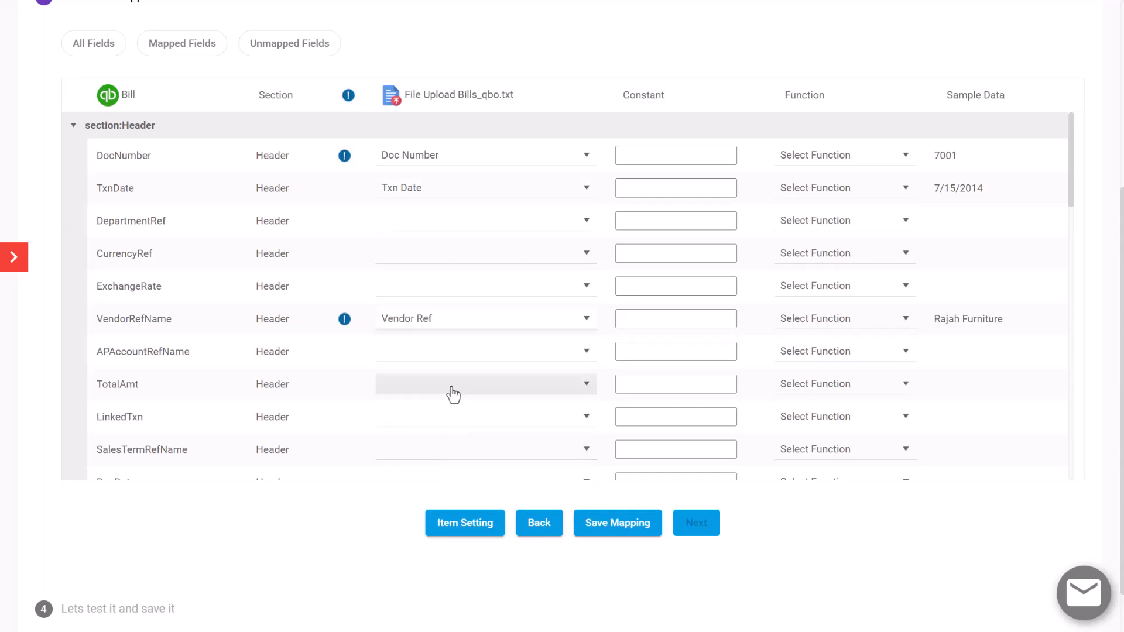
{"action": "scroll", "coordinate": [475, 361], "scroll_direction": "down", "scroll_amount": 1}
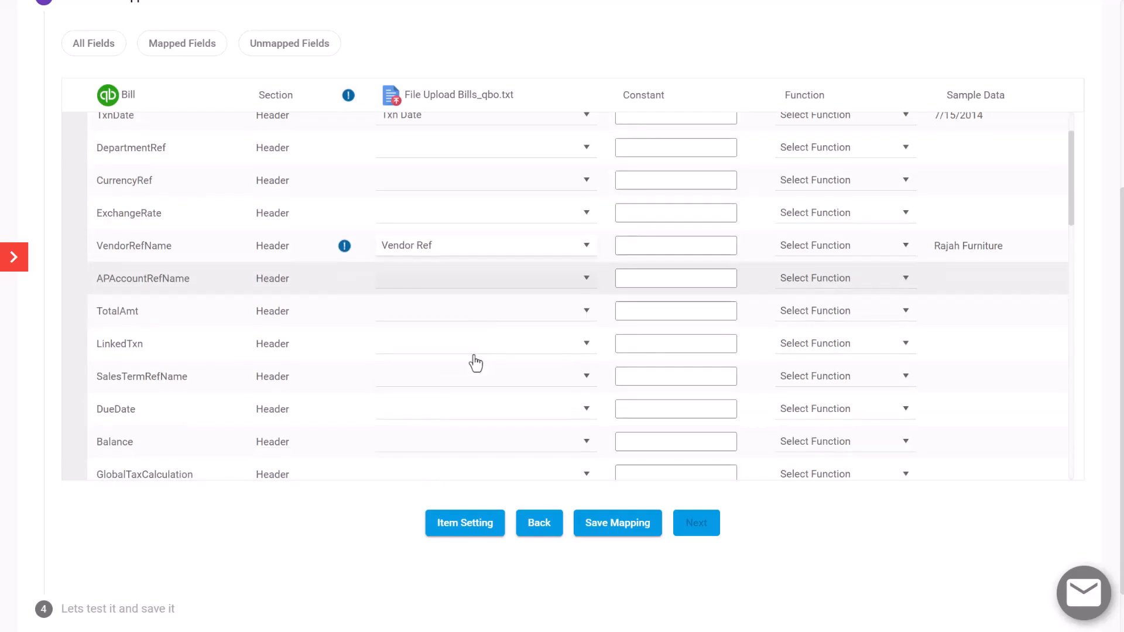
{"action": "scroll", "coordinate": [473, 355], "scroll_direction": "down", "scroll_amount": 2}
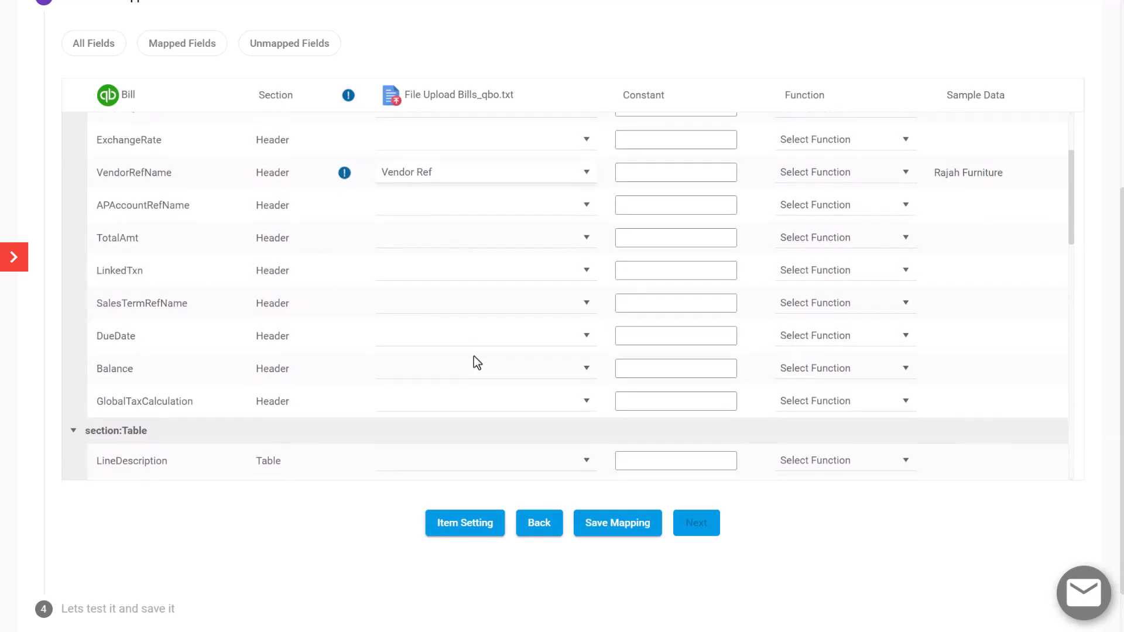
{"action": "scroll", "coordinate": [473, 356], "scroll_direction": "down", "scroll_amount": 3}
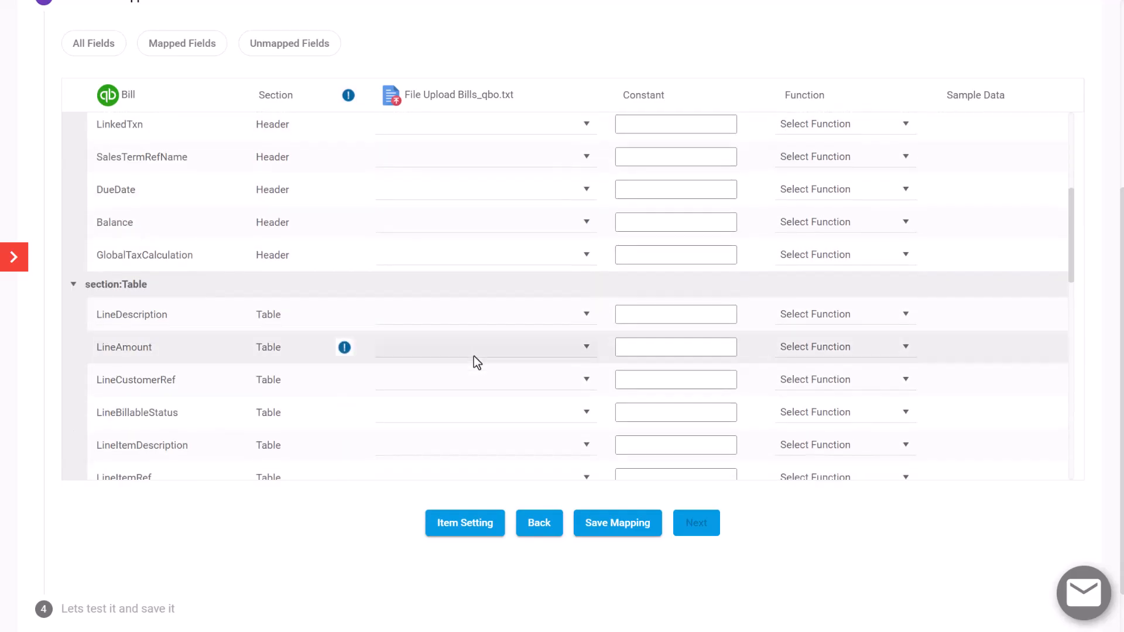
{"action": "scroll", "coordinate": [475, 361], "scroll_direction": "down", "scroll_amount": 2}
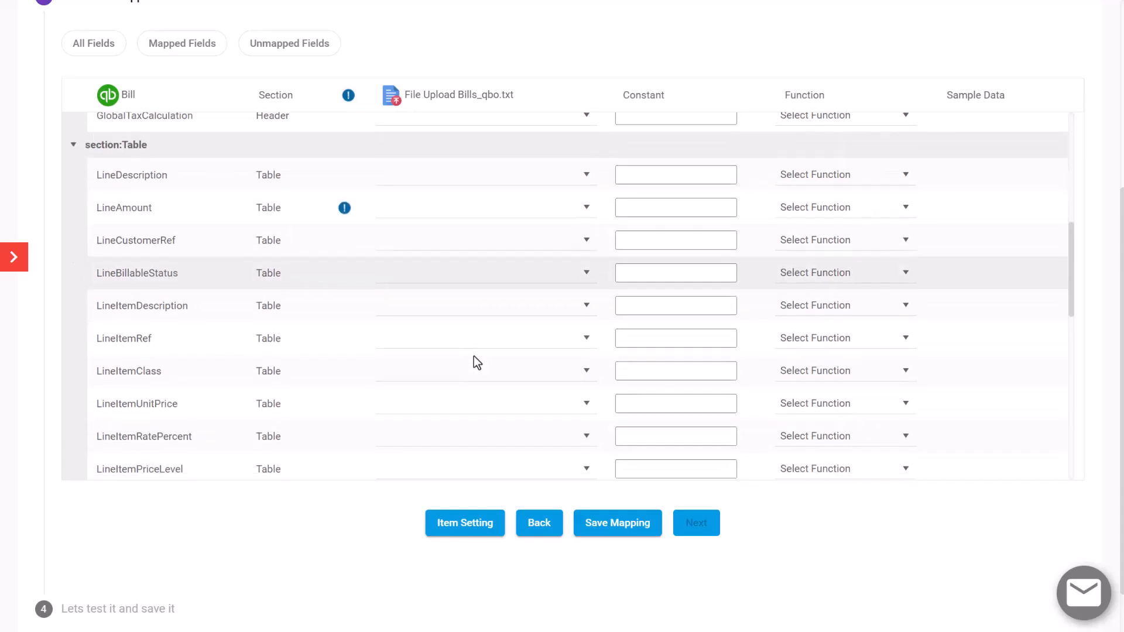
{"action": "scroll", "coordinate": [474, 360], "scroll_direction": "down", "scroll_amount": 2}
{"action": "scroll", "coordinate": [474, 355], "scroll_direction": "down", "scroll_amount": 1}
{"action": "left_click", "coordinate": [475, 263]}
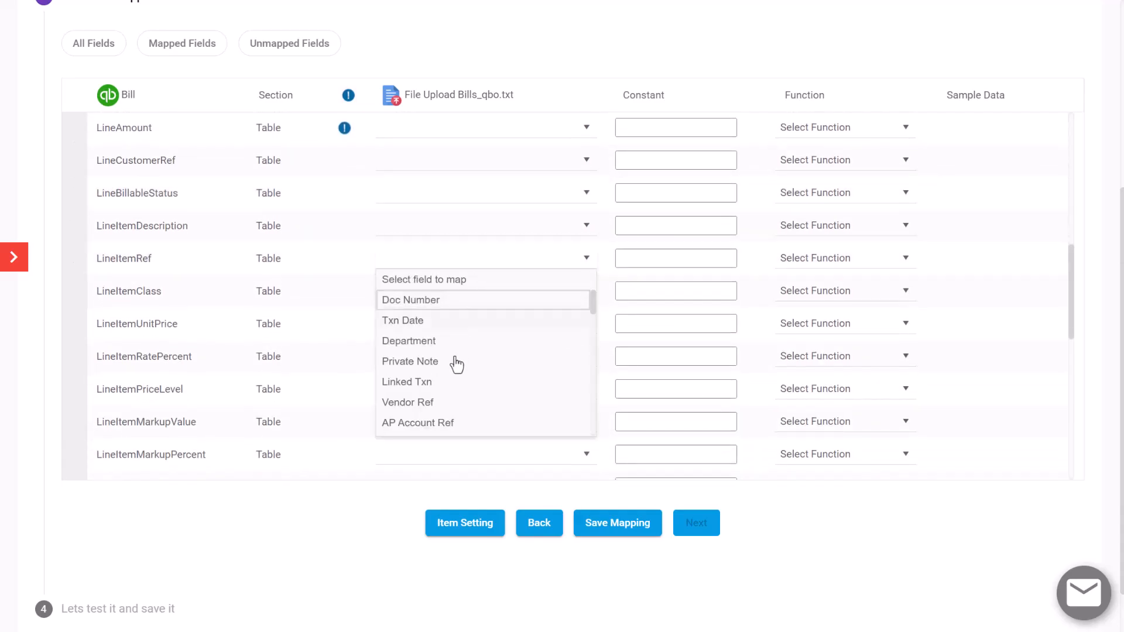
{"action": "scroll", "coordinate": [456, 373], "scroll_direction": "down", "scroll_amount": 3}
{"action": "scroll", "coordinate": [454, 373], "scroll_direction": "down", "scroll_amount": 2}
{"action": "scroll", "coordinate": [455, 374], "scroll_direction": "down", "scroll_amount": 3}
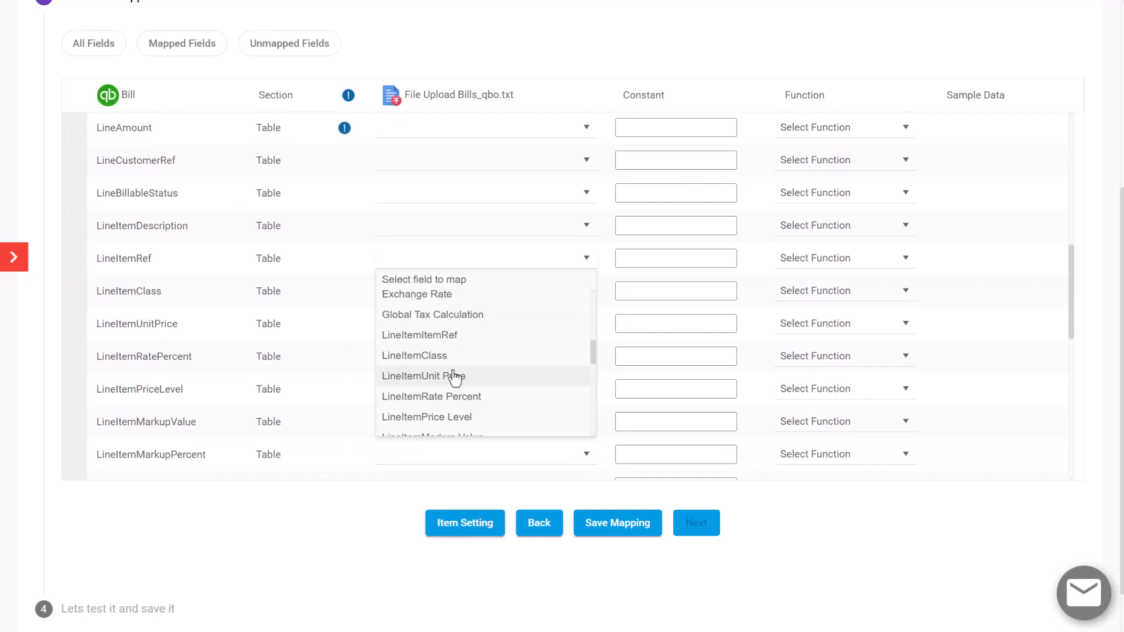
{"action": "left_click", "coordinate": [450, 335]}
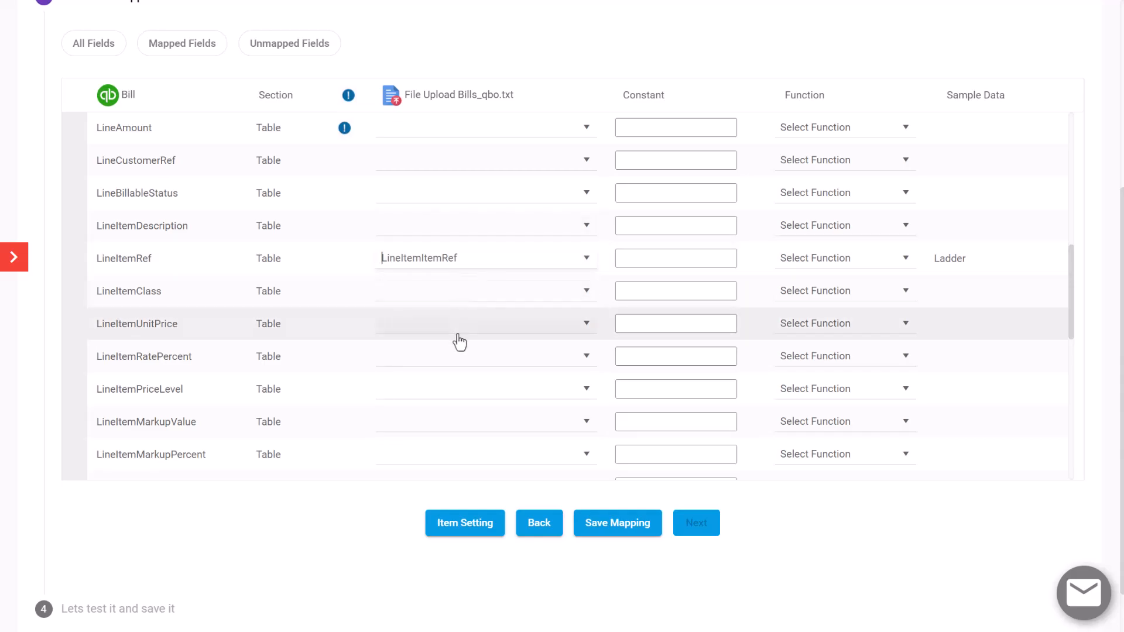
{"action": "scroll", "coordinate": [457, 316], "scroll_direction": "down", "scroll_amount": 1}
- Map LineItemDescription to LineItemClass and LineItemAmount to LineItemAmount
{"action": "left_click", "coordinate": [510, 152]}
{"action": "scroll", "coordinate": [487, 254], "scroll_direction": "down", "scroll_amount": 2}
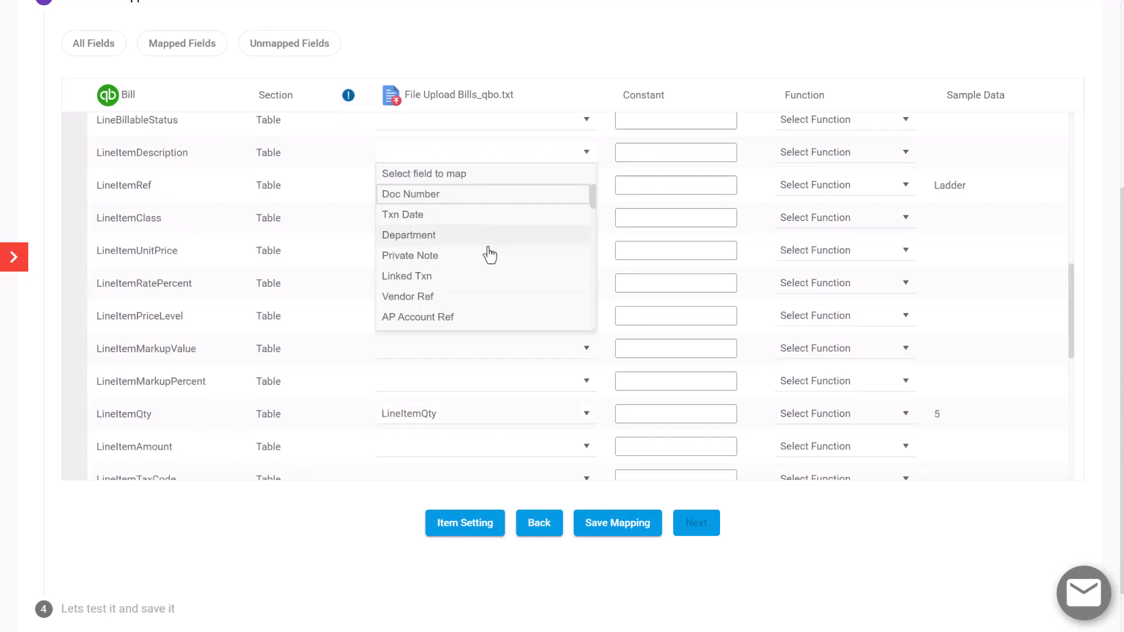
{"action": "left_click", "coordinate": [487, 255]}
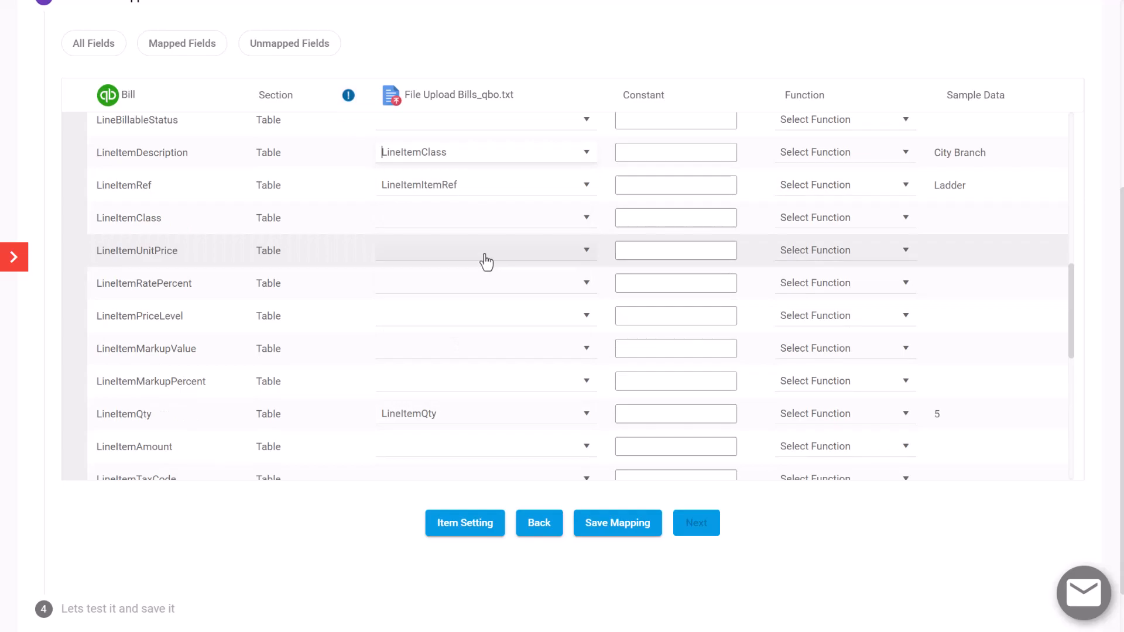
{"action": "scroll", "coordinate": [491, 326], "scroll_direction": "down", "scroll_amount": 2}
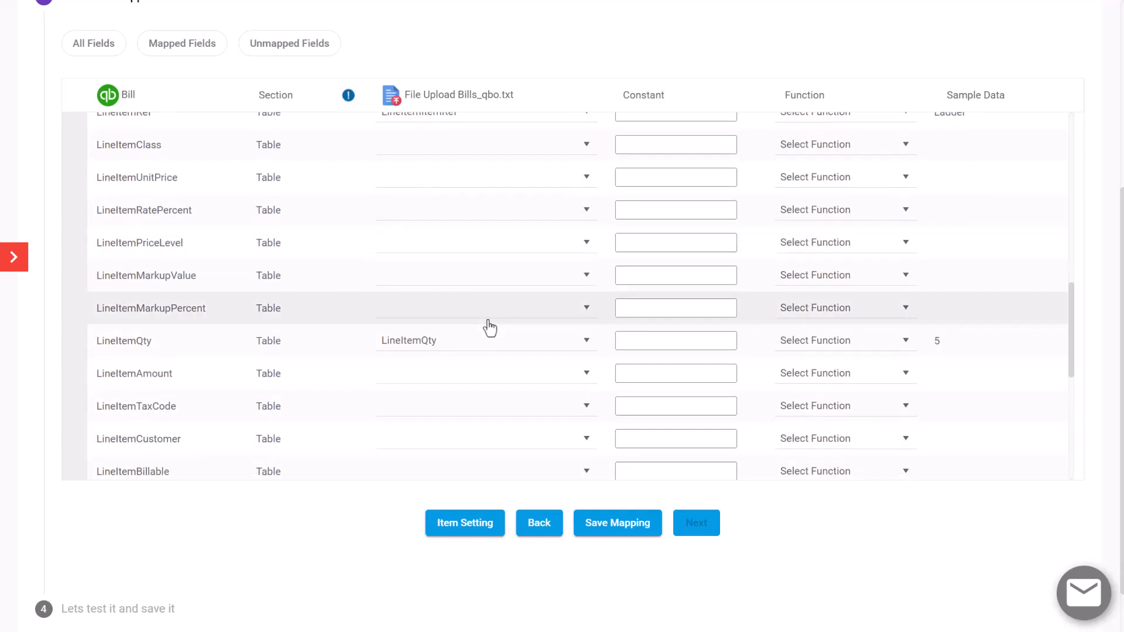
{"action": "scroll", "coordinate": [489, 378], "scroll_direction": "up", "scroll_amount": 2}
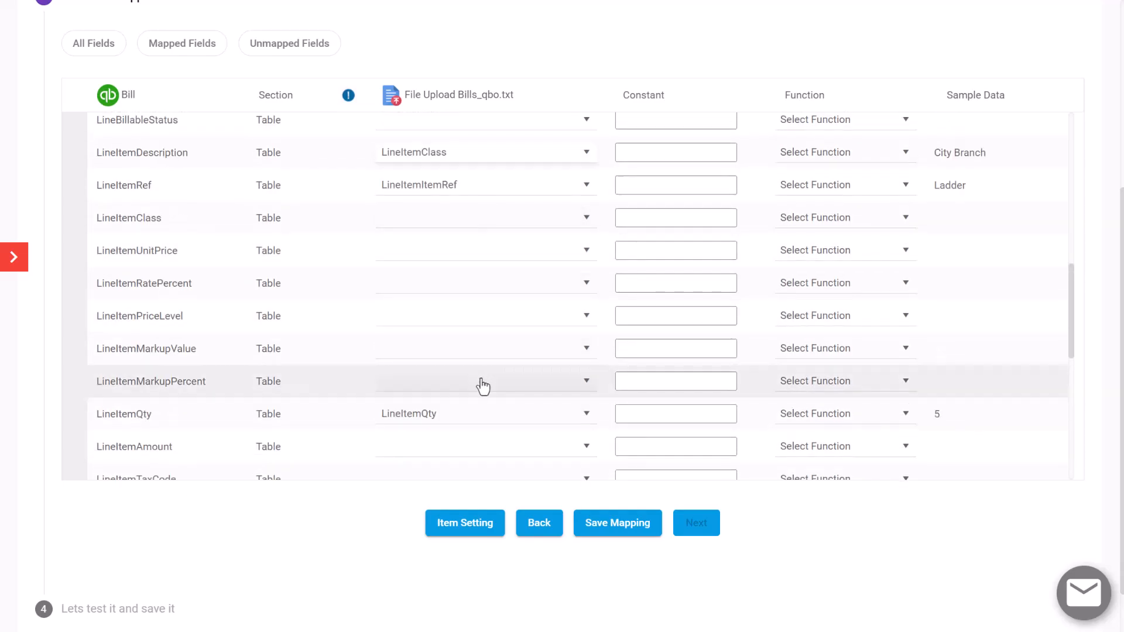
{"action": "left_click", "coordinate": [481, 446]}
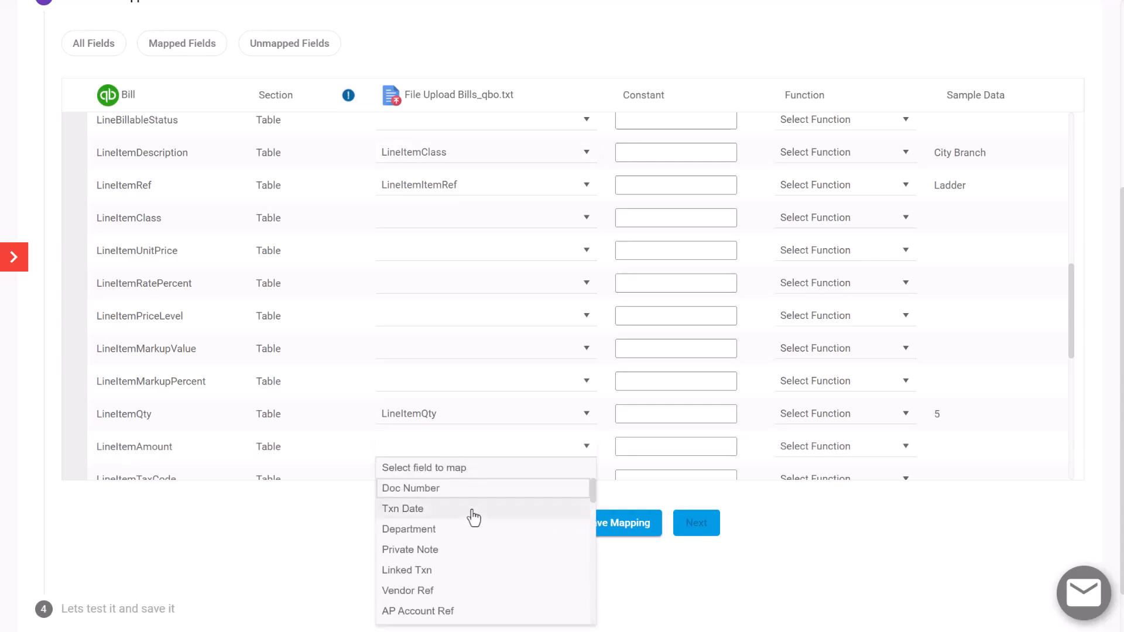
{"action": "scroll", "coordinate": [468, 530], "scroll_direction": "down", "scroll_amount": 2}
{"action": "scroll", "coordinate": [467, 530], "scroll_direction": "down", "scroll_amount": 2}
{"action": "scroll", "coordinate": [461, 544], "scroll_direction": "down", "scroll_amount": 2}
{"action": "scroll", "coordinate": [458, 562], "scroll_direction": "down", "scroll_amount": 1}
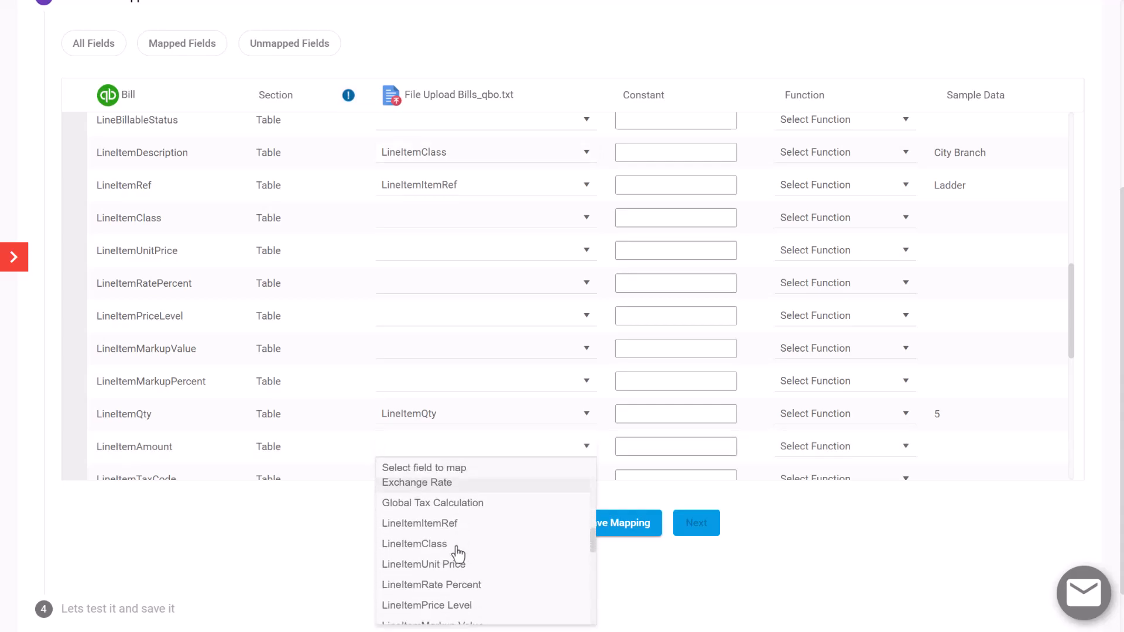
{"action": "scroll", "coordinate": [458, 572], "scroll_direction": "down", "scroll_amount": 3}
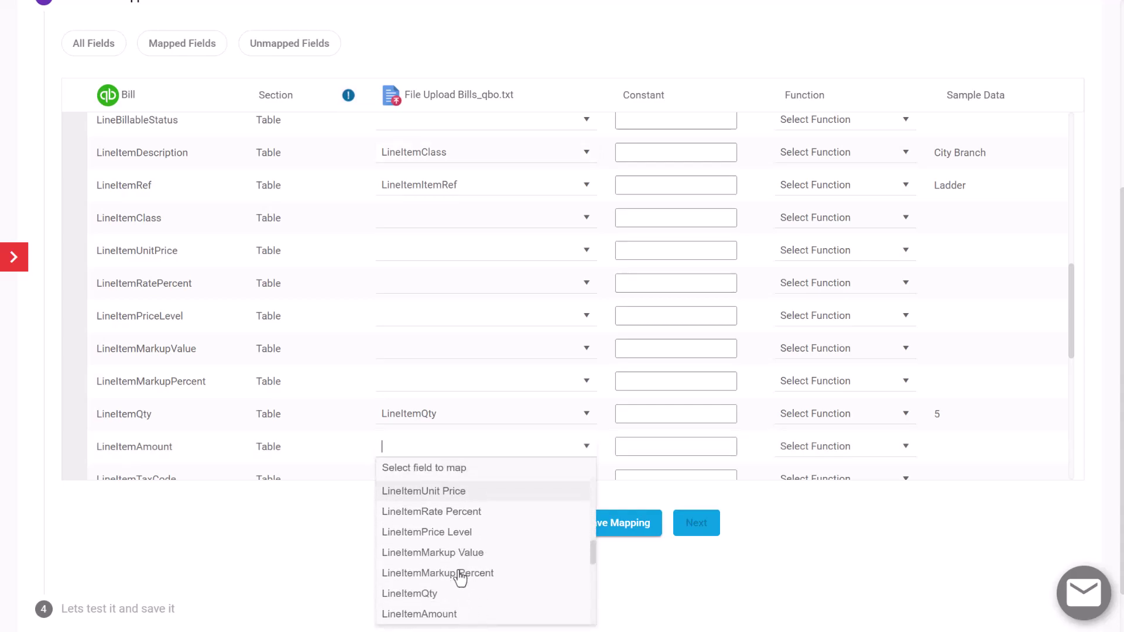
{"action": "left_click", "coordinate": [461, 614]}
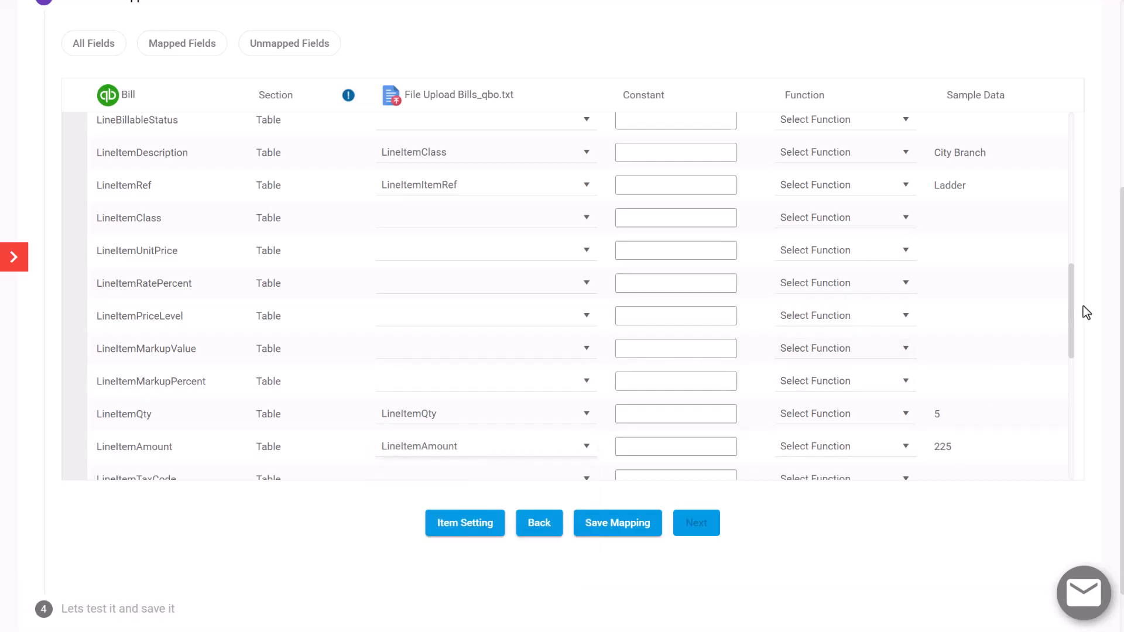
{"action": "left_click_drag", "start_coordinate": [1078, 314], "coordinate": [1062, 409]}
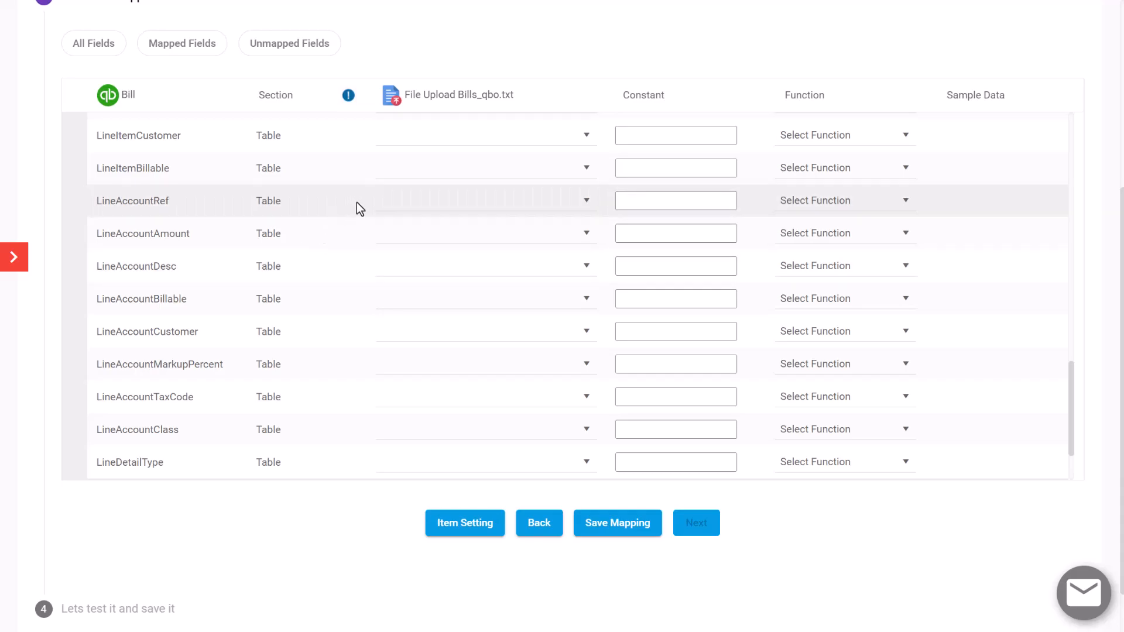
- Map LineAccountRef to LineAccountAccountRef and LineAccountAmount to its matching column
{"action": "left_click", "coordinate": [404, 200]}
{"action": "scroll", "coordinate": [452, 343], "scroll_direction": "down", "scroll_amount": 3}
{"action": "scroll", "coordinate": [452, 342], "scroll_direction": "down", "scroll_amount": 3}
{"action": "scroll", "coordinate": [452, 343], "scroll_direction": "down", "scroll_amount": 1}
{"action": "scroll", "coordinate": [452, 343], "scroll_direction": "down", "scroll_amount": 3}
{"action": "scroll", "coordinate": [451, 334], "scroll_direction": "down", "scroll_amount": 2}
{"action": "left_click", "coordinate": [457, 291]}
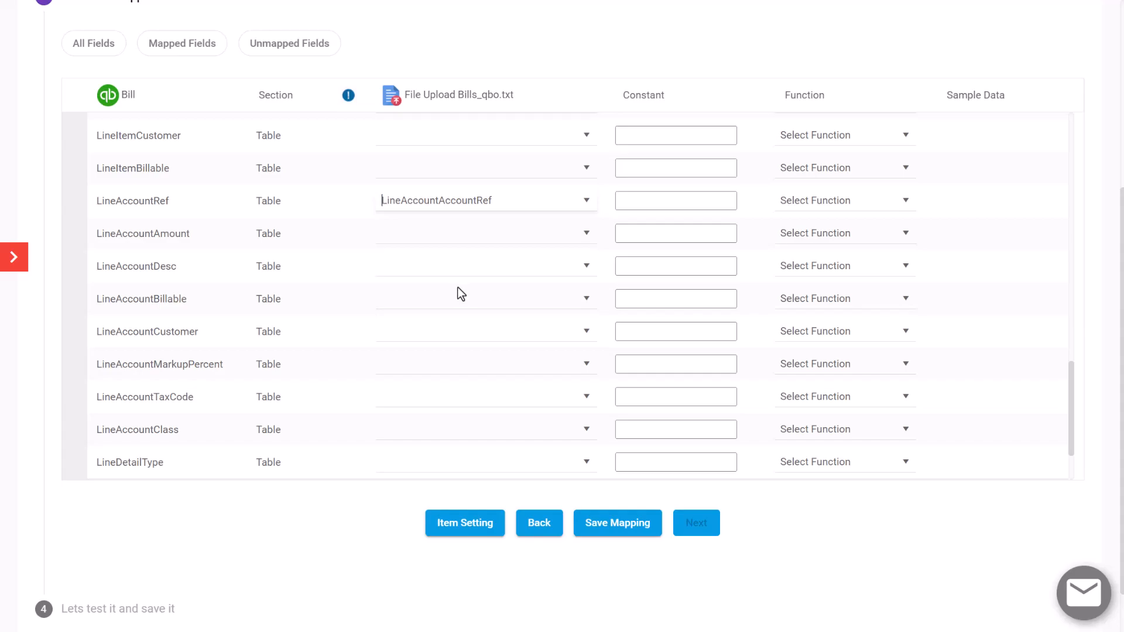
{"action": "left_click", "coordinate": [475, 232]}
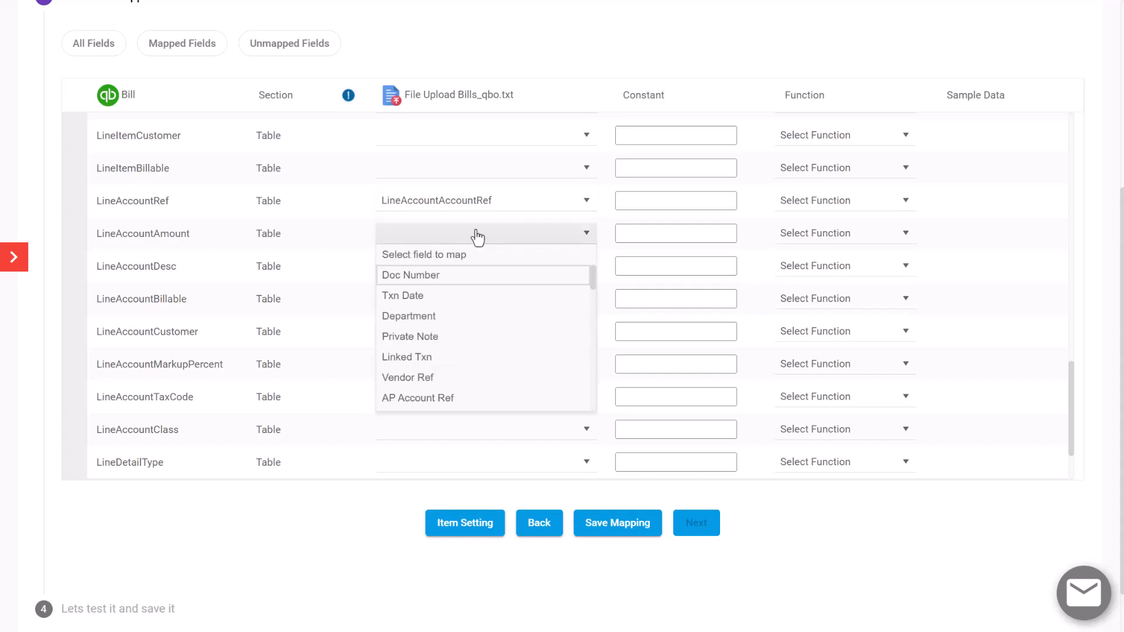
{"action": "scroll", "coordinate": [459, 355], "scroll_direction": "down", "scroll_amount": 2}
{"action": "scroll", "coordinate": [459, 356], "scroll_direction": "down", "scroll_amount": 2}
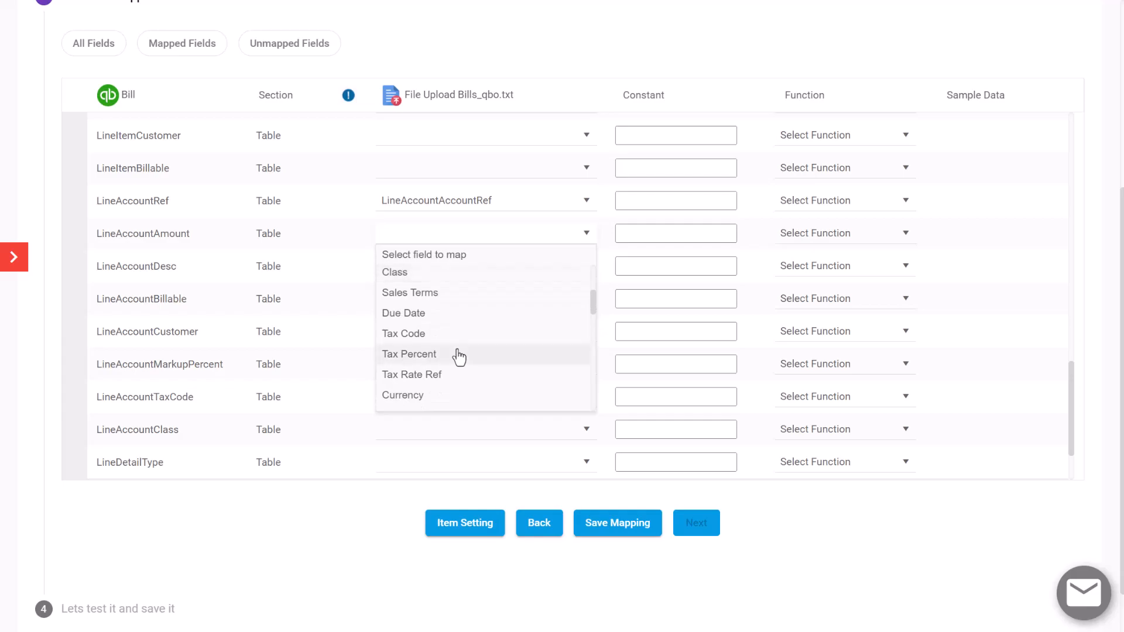
{"action": "scroll", "coordinate": [458, 356], "scroll_direction": "down", "scroll_amount": 1}
{"action": "scroll", "coordinate": [458, 355], "scroll_direction": "down", "scroll_amount": 2}
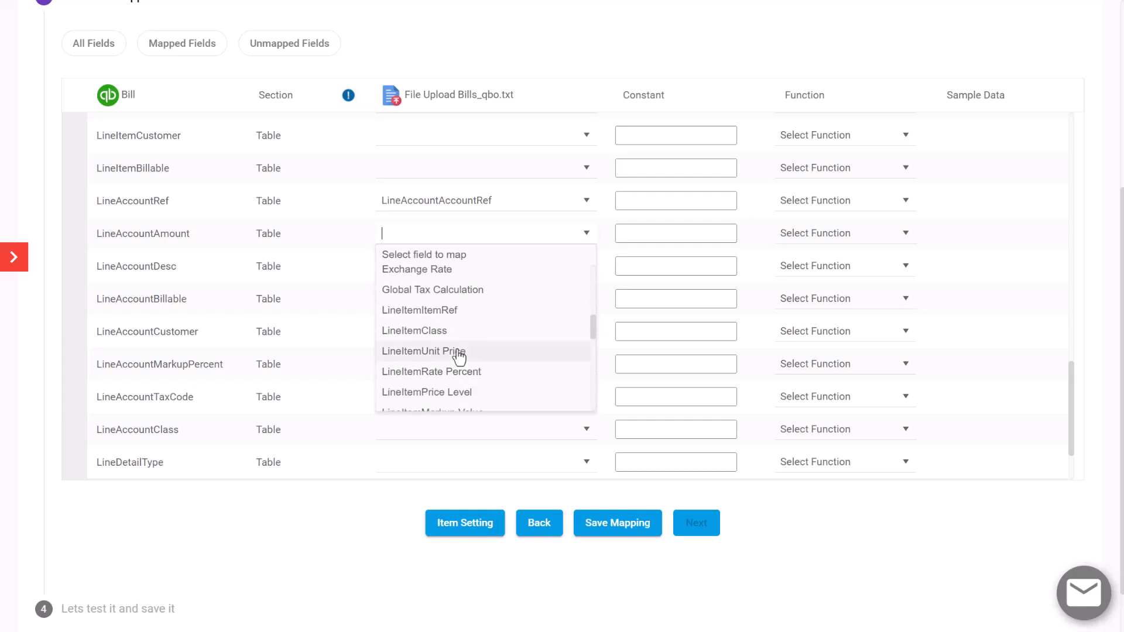
{"action": "scroll", "coordinate": [459, 356], "scroll_direction": "down", "scroll_amount": 2}
{"action": "scroll", "coordinate": [459, 355], "scroll_direction": "down", "scroll_amount": 2}
{"action": "scroll", "coordinate": [459, 355], "scroll_direction": "down", "scroll_amount": 2}
{"action": "scroll", "coordinate": [459, 356], "scroll_direction": "down", "scroll_amount": 1}
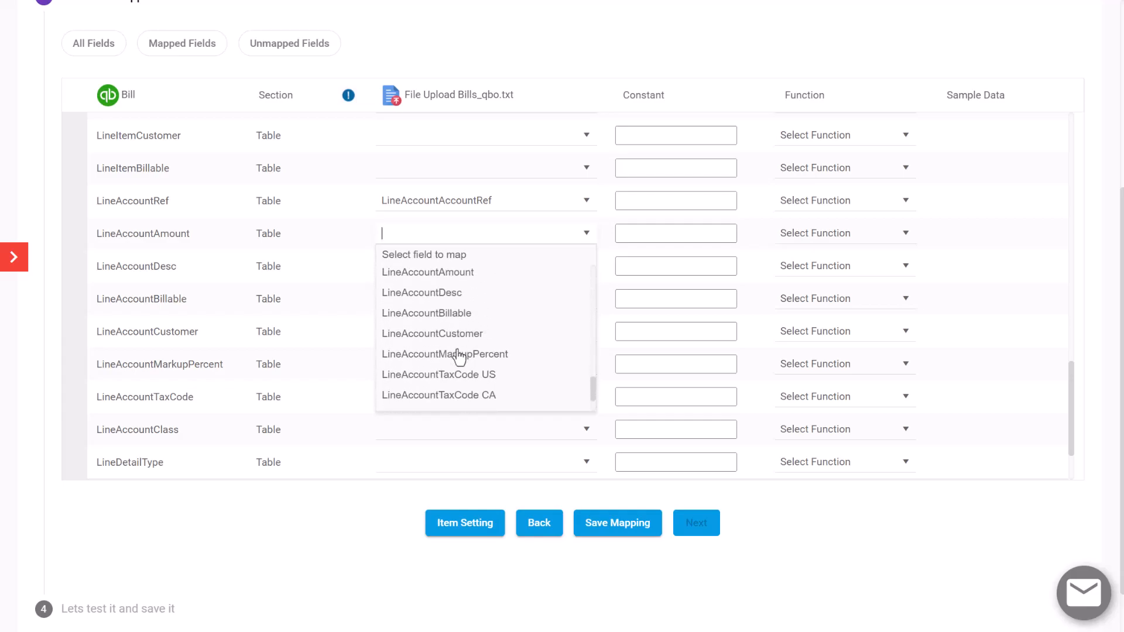
{"action": "left_click", "coordinate": [427, 273]}
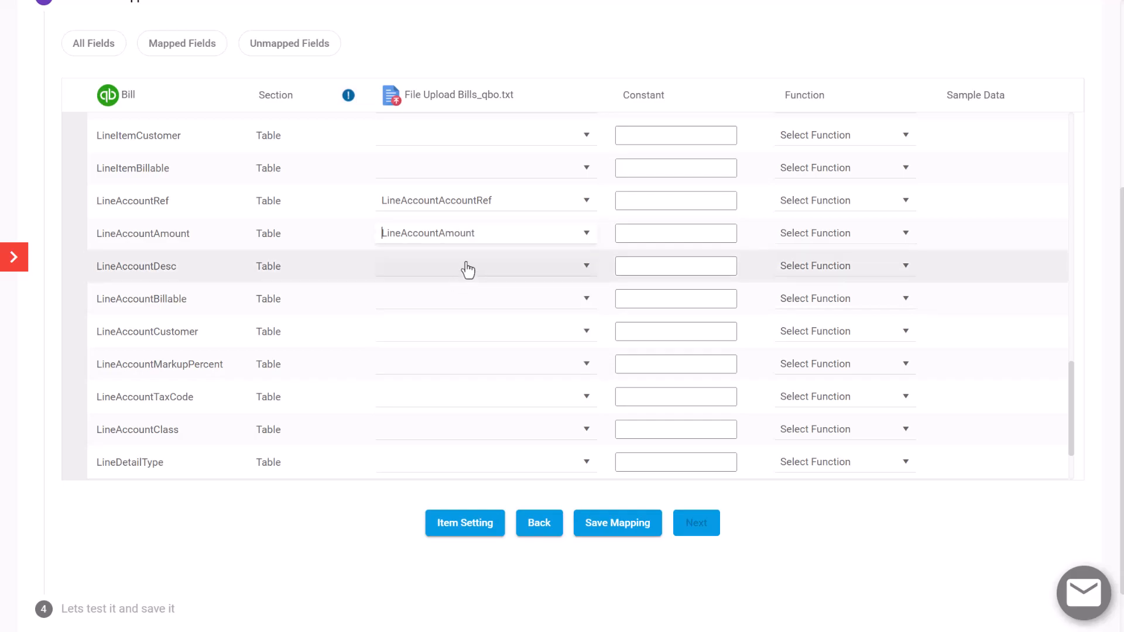
- Map LineAccountDesc to its matching column and save the field mapping
{"action": "left_click", "coordinate": [463, 268]}
{"action": "scroll", "coordinate": [448, 370], "scroll_direction": "down", "scroll_amount": 3}
{"action": "scroll", "coordinate": [450, 395], "scroll_direction": "down", "scroll_amount": 3}
{"action": "scroll", "coordinate": [450, 395], "scroll_direction": "down", "scroll_amount": 1}
{"action": "left_click", "coordinate": [455, 337]}
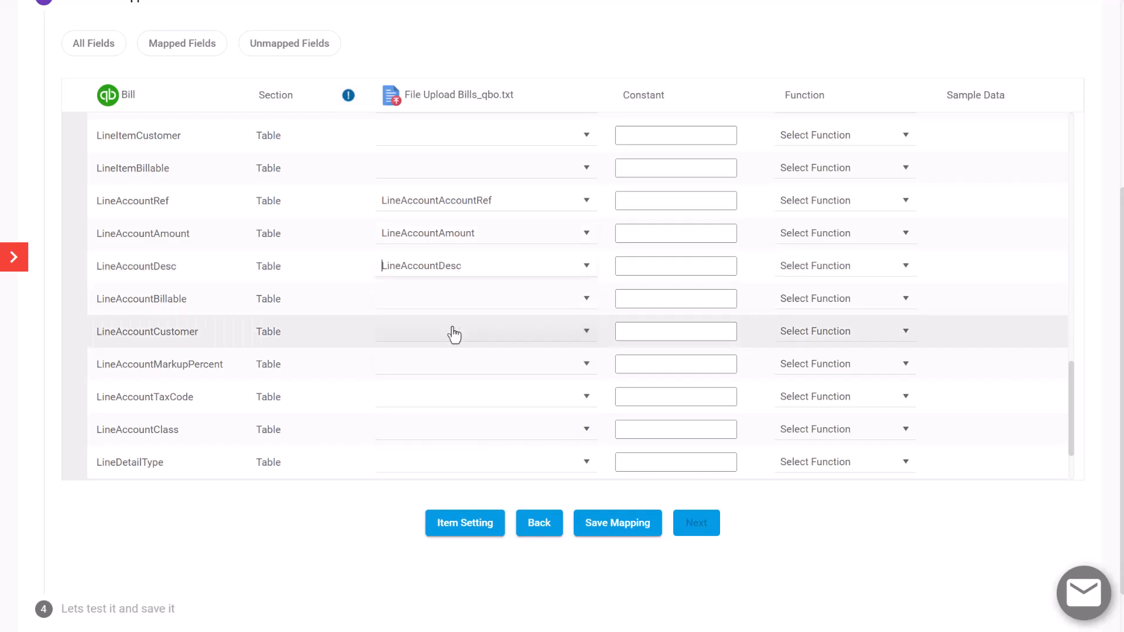
{"action": "scroll", "coordinate": [454, 333], "scroll_direction": "down", "scroll_amount": 3}
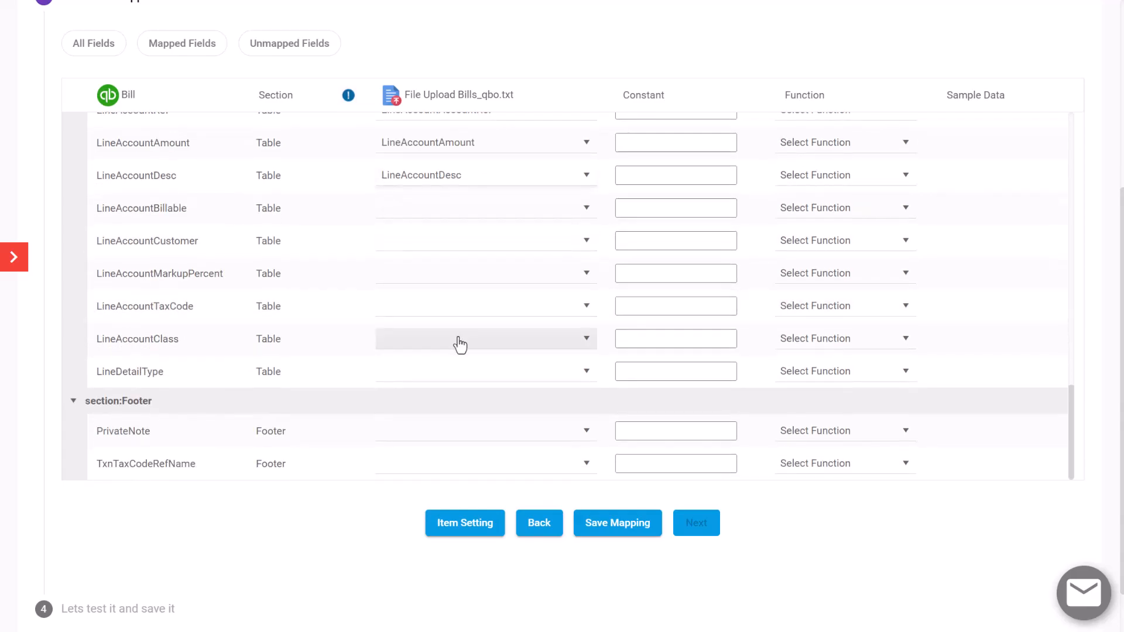
{"action": "left_click", "coordinate": [614, 523]}
{"action": "scroll", "coordinate": [499, 356], "scroll_direction": "up", "scroll_amount": 5}
{"action": "scroll", "coordinate": [500, 356], "scroll_direction": "up", "scroll_amount": 5}
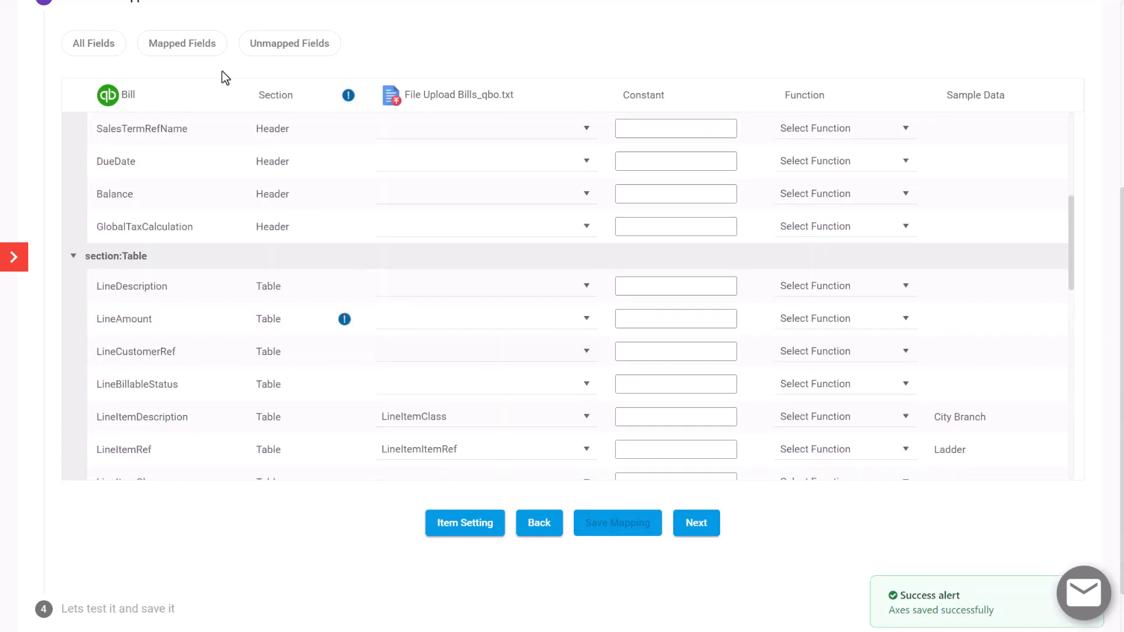
- Filter the mapping table to show only the mapped bill fields
{"action": "left_click", "coordinate": [181, 42]}
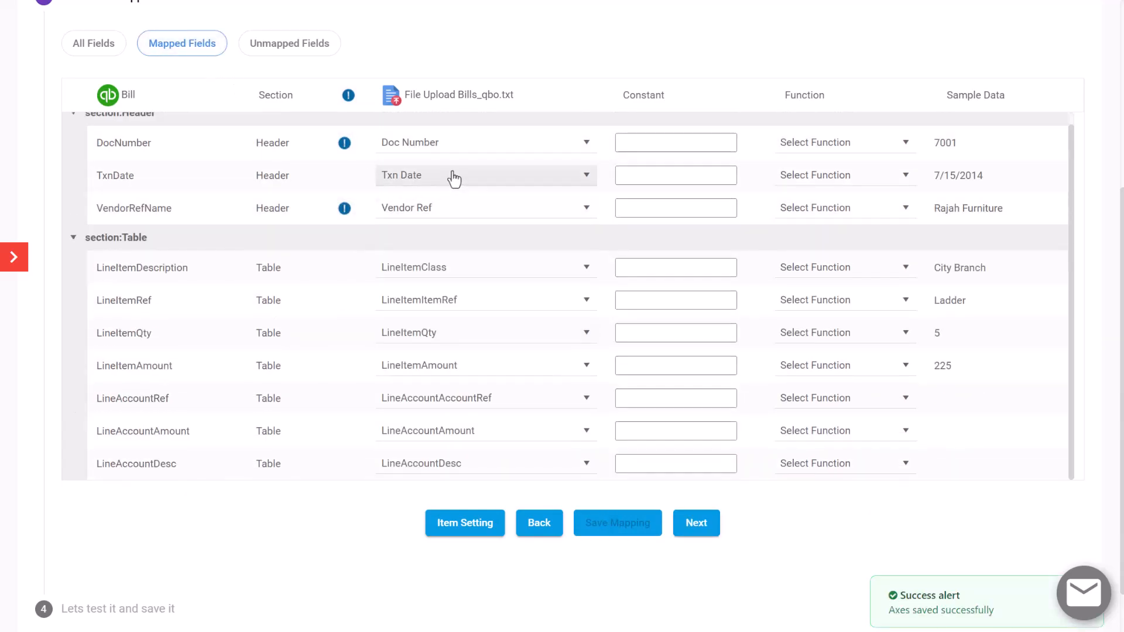
{"action": "scroll", "coordinate": [309, 264], "scroll_direction": "down", "scroll_amount": 2}
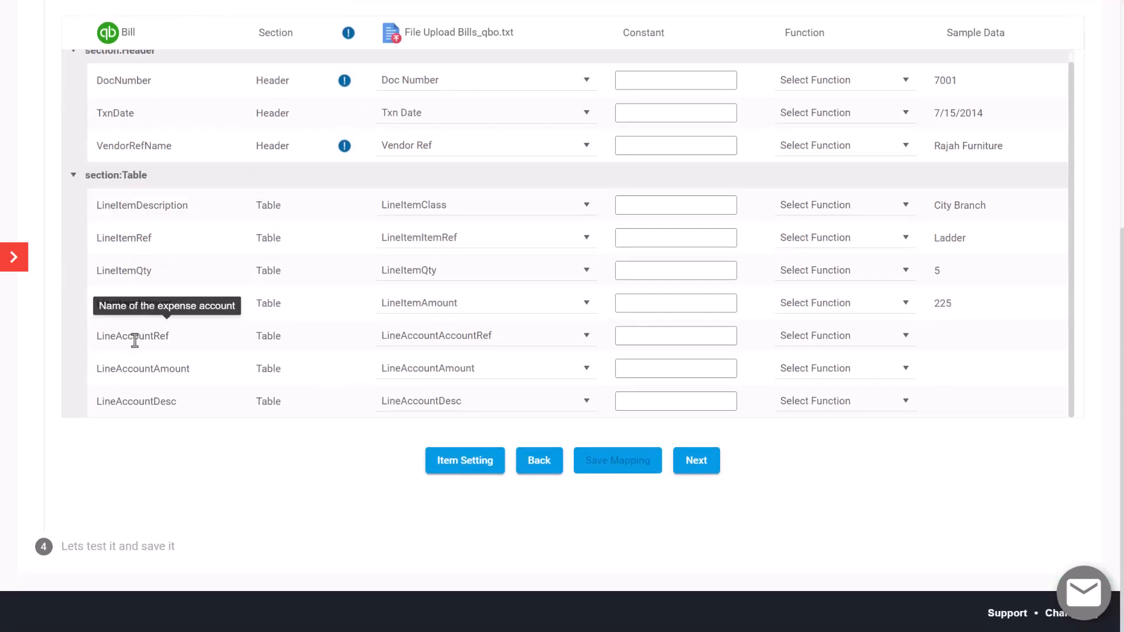
{"action": "scroll", "coordinate": [682, 307], "scroll_direction": "up", "scroll_amount": 1}
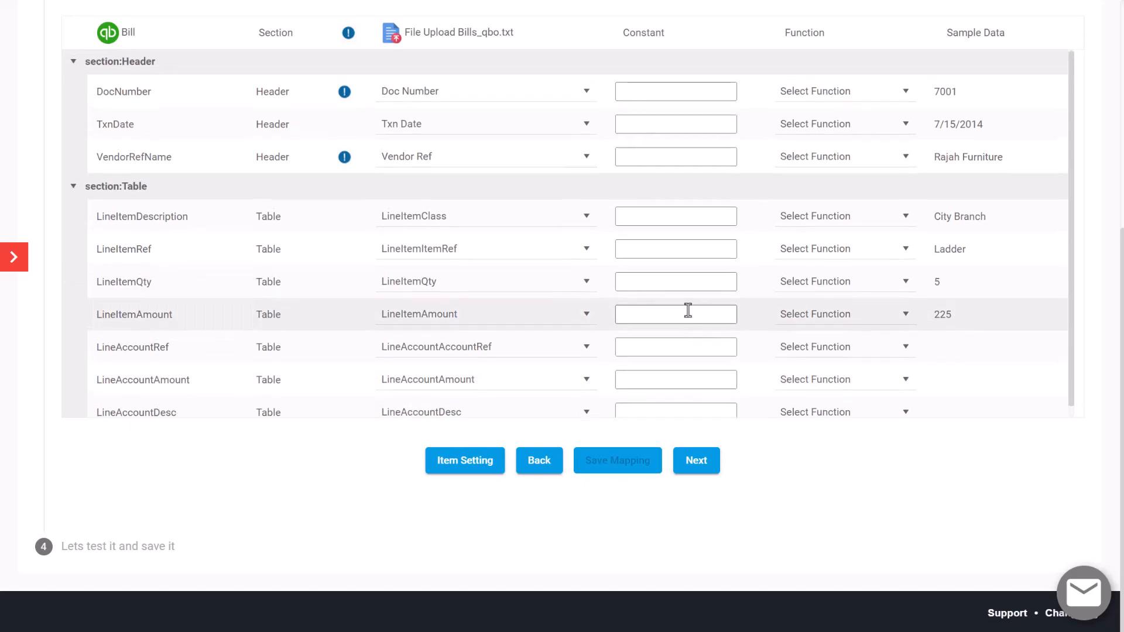
- Give TxnDate the constant 09/12/23 and review the VendorRefName function choices
{"action": "left_click", "coordinate": [650, 93]}
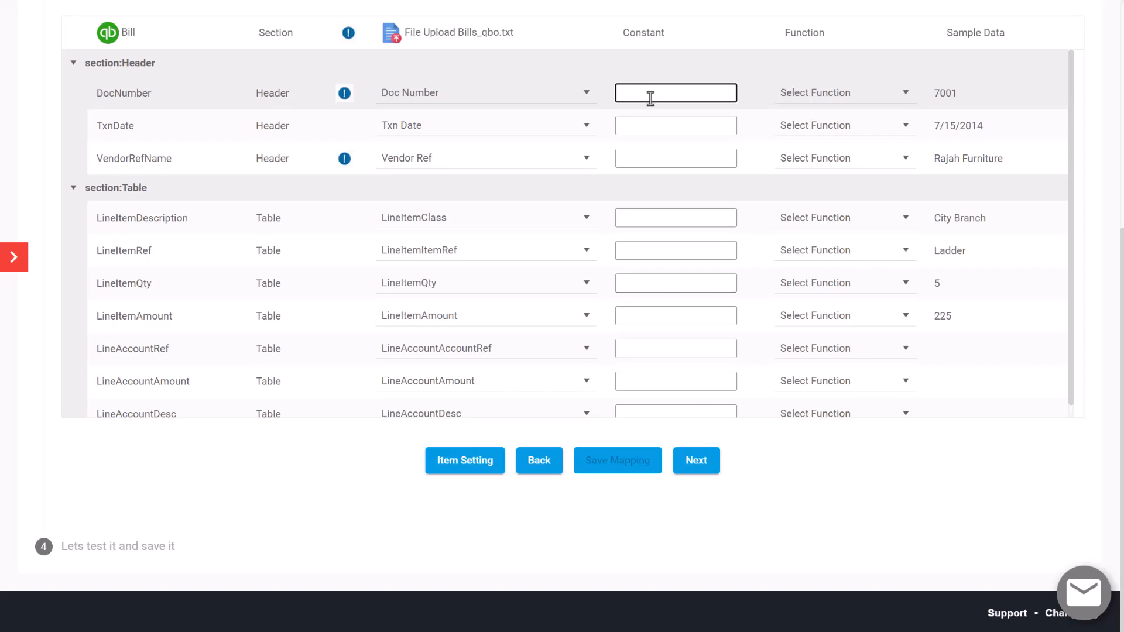
{"action": "left_click", "coordinate": [646, 125]}
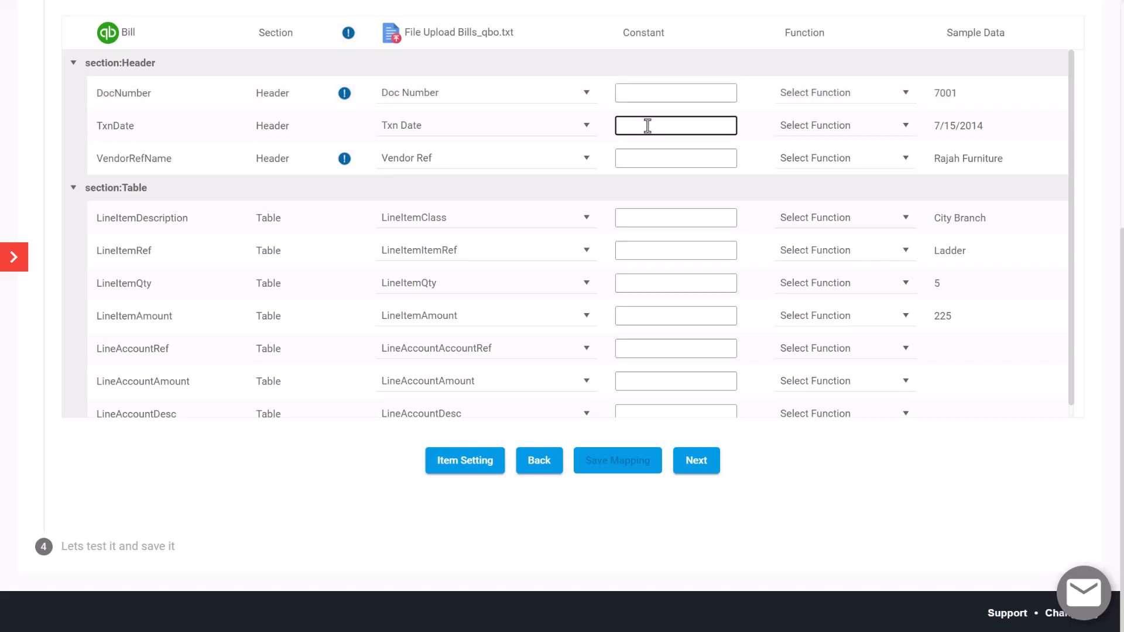
{"action": "type", "text": "0"}
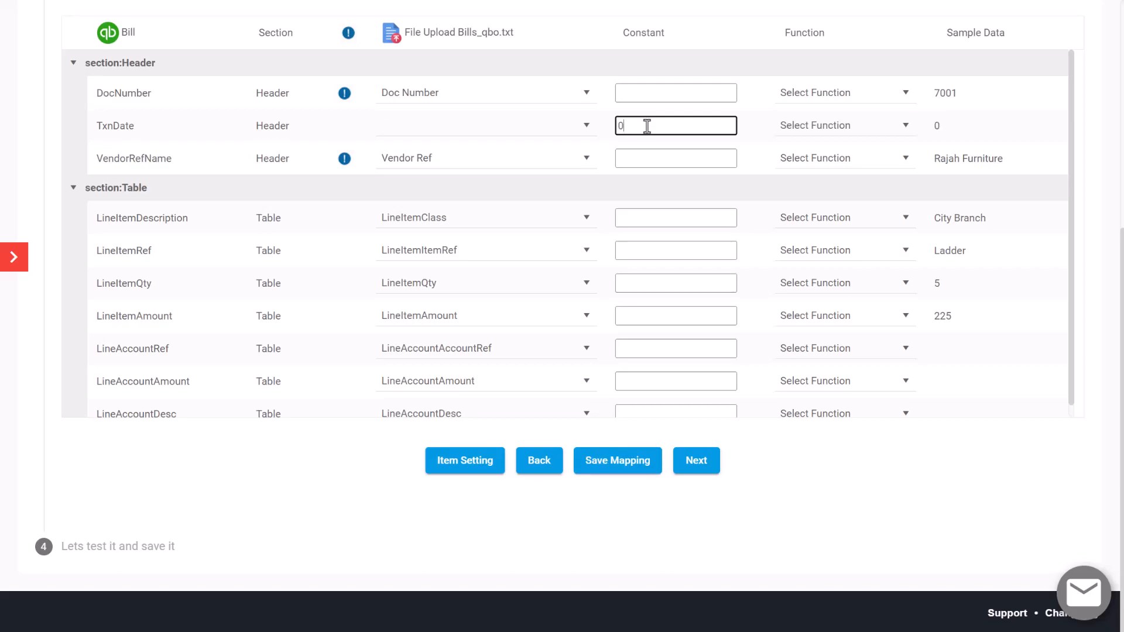
{"action": "type", "text": "9/12/23"}
{"action": "key", "text": "Tab"}
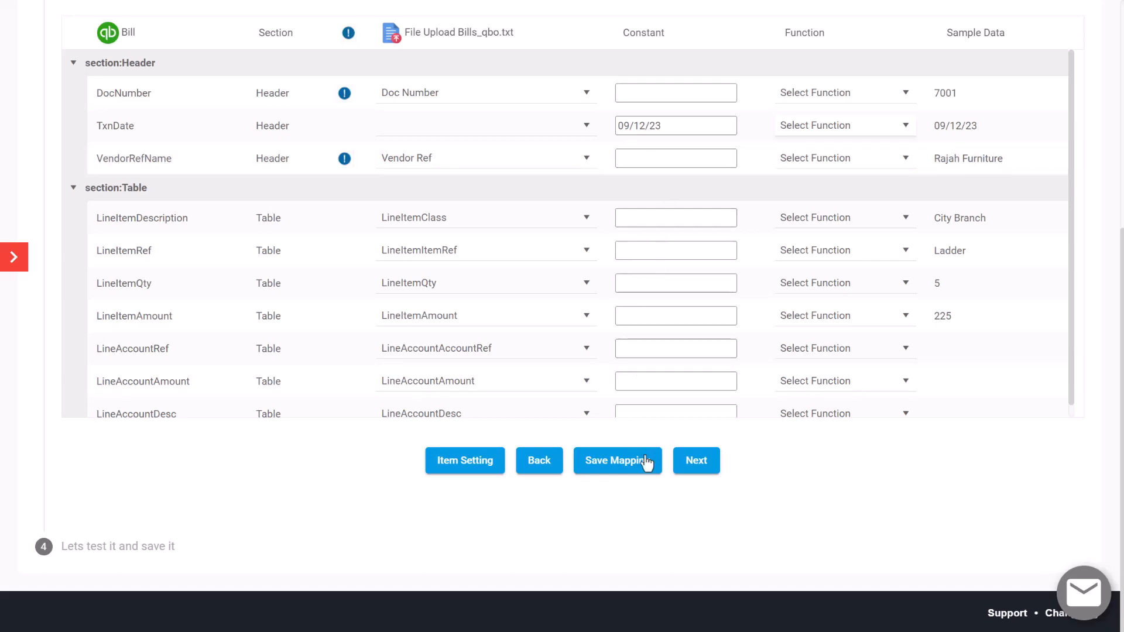
{"action": "left_click", "coordinate": [904, 159]}
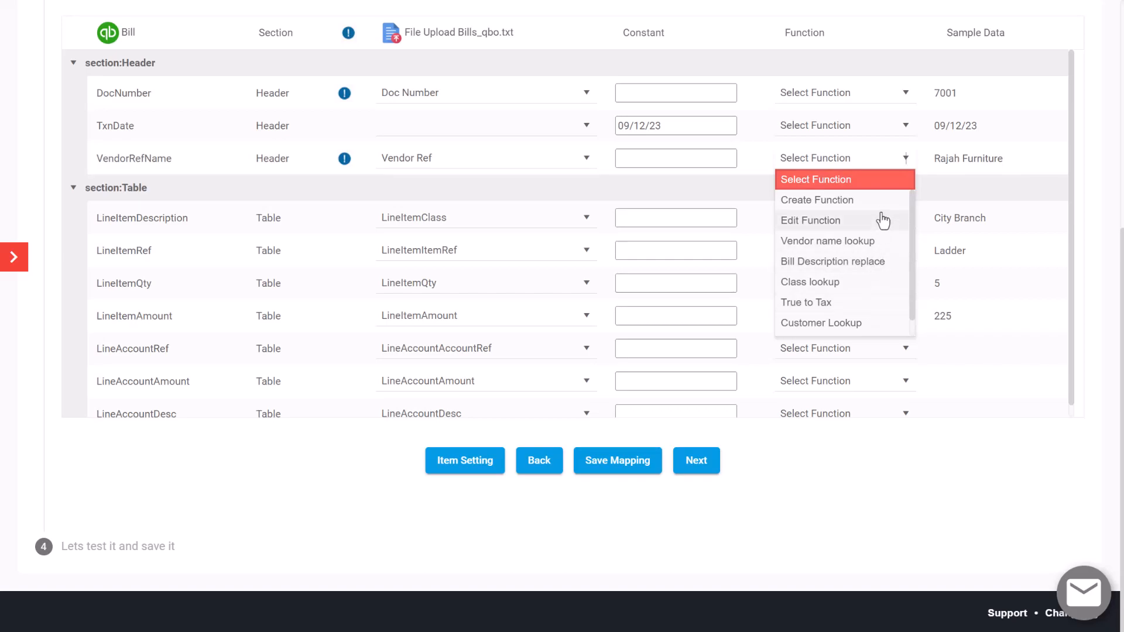
{"action": "left_click", "coordinate": [880, 180]}
- Save the mapping and move on to previewing the mapped bill rows
{"action": "left_click", "coordinate": [628, 460]}
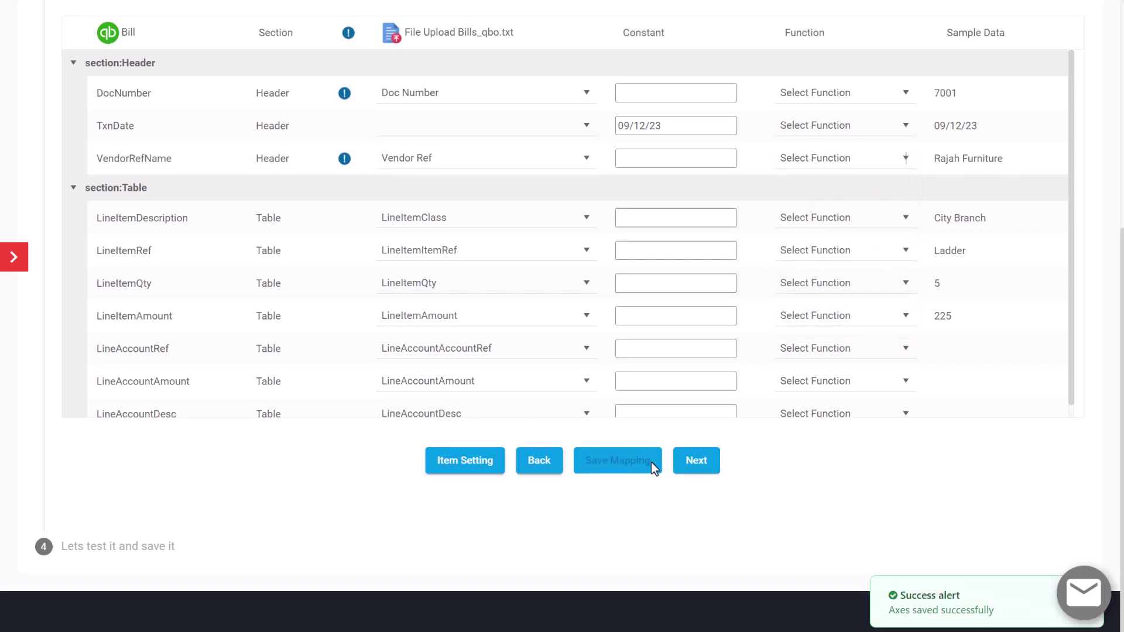
{"action": "left_click", "coordinate": [693, 461]}
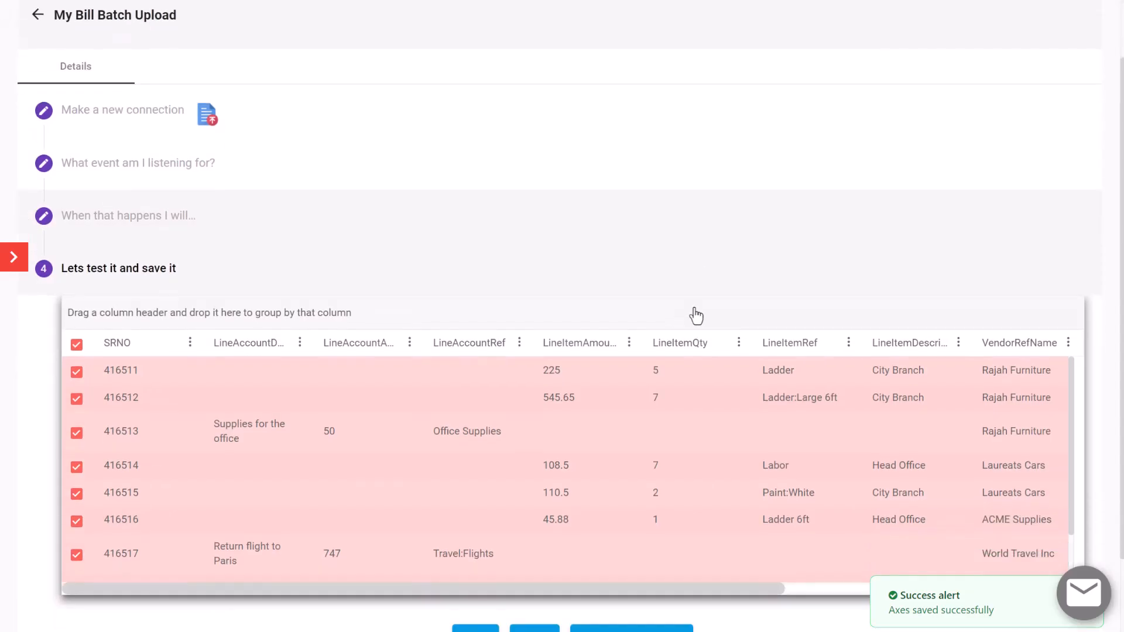
{"action": "scroll", "coordinate": [697, 314], "scroll_direction": "down", "scroll_amount": 3}
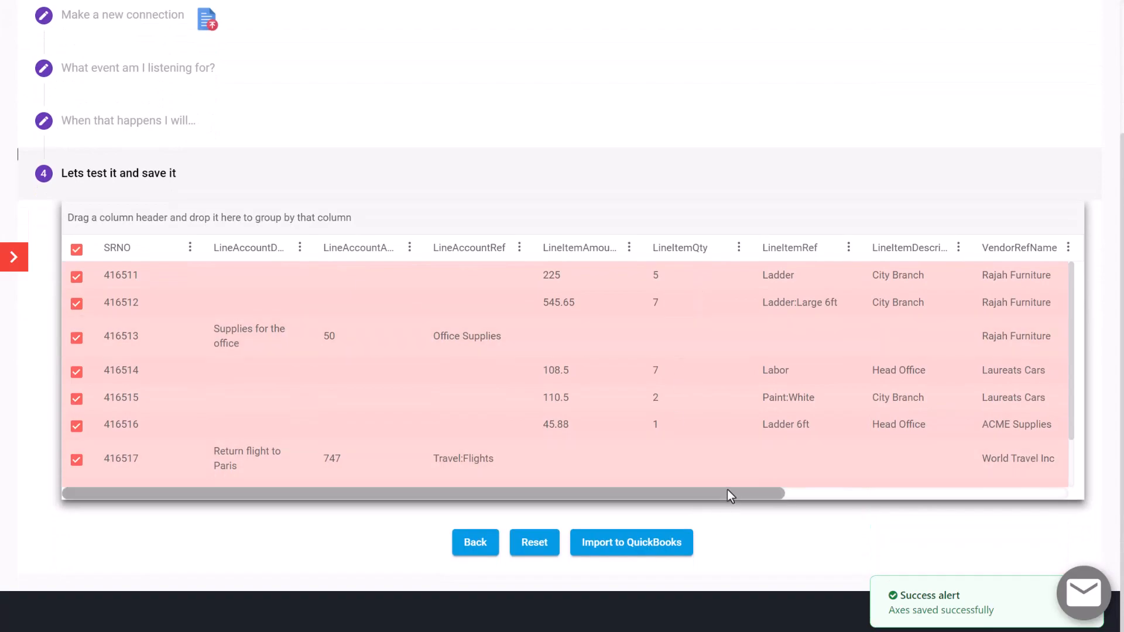
{"action": "left_click_drag", "start_coordinate": [731, 475], "coordinate": [848, 487]}
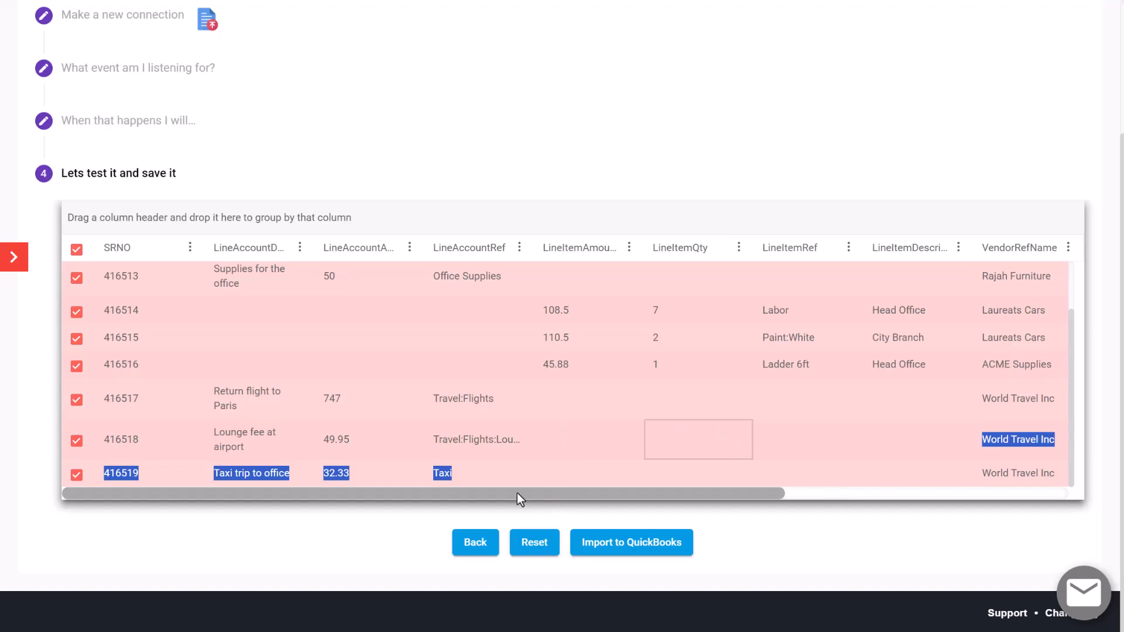
{"action": "scroll", "coordinate": [556, 442], "scroll_direction": "up", "scroll_amount": 3}
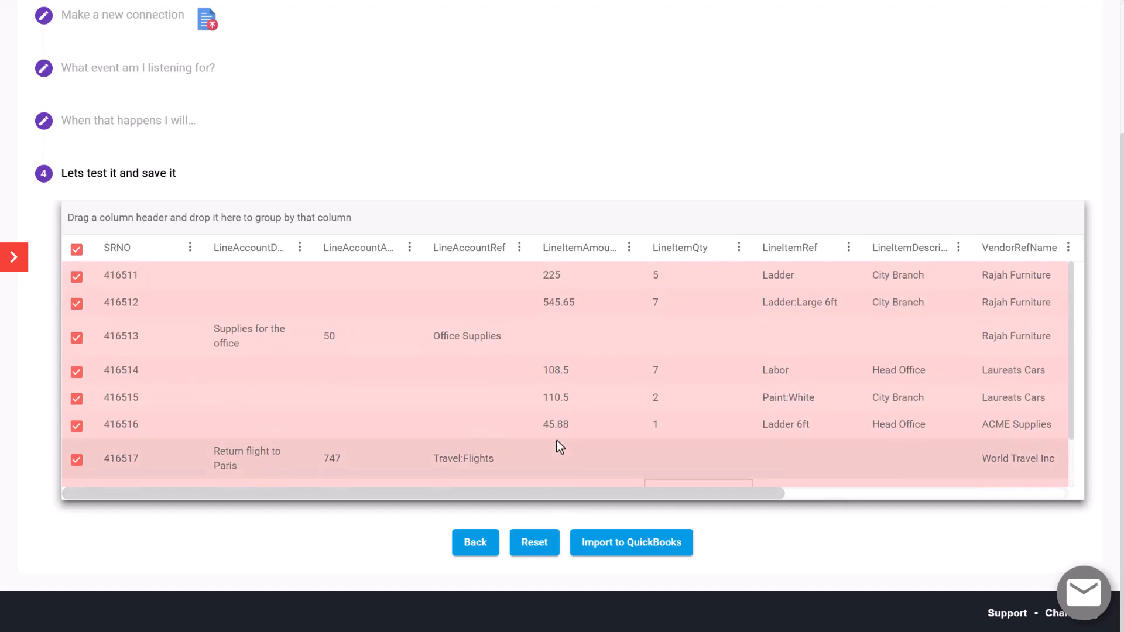
{"action": "left_click_drag", "start_coordinate": [761, 500], "coordinate": [1073, 493]}
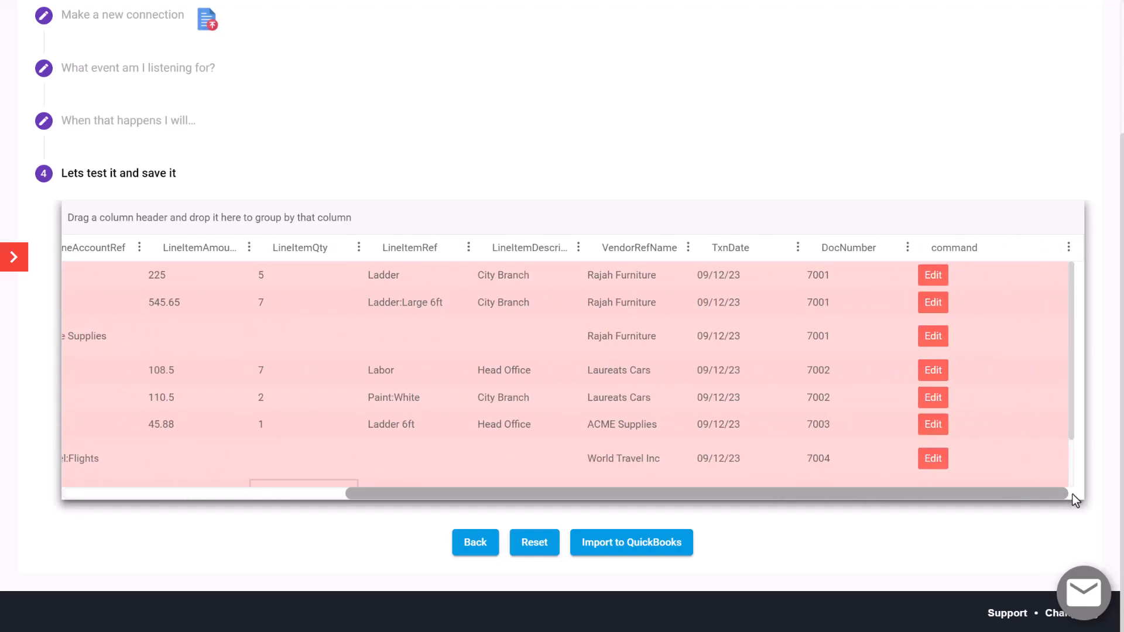
{"action": "left_click_drag", "start_coordinate": [1072, 494], "coordinate": [1000, 507]}
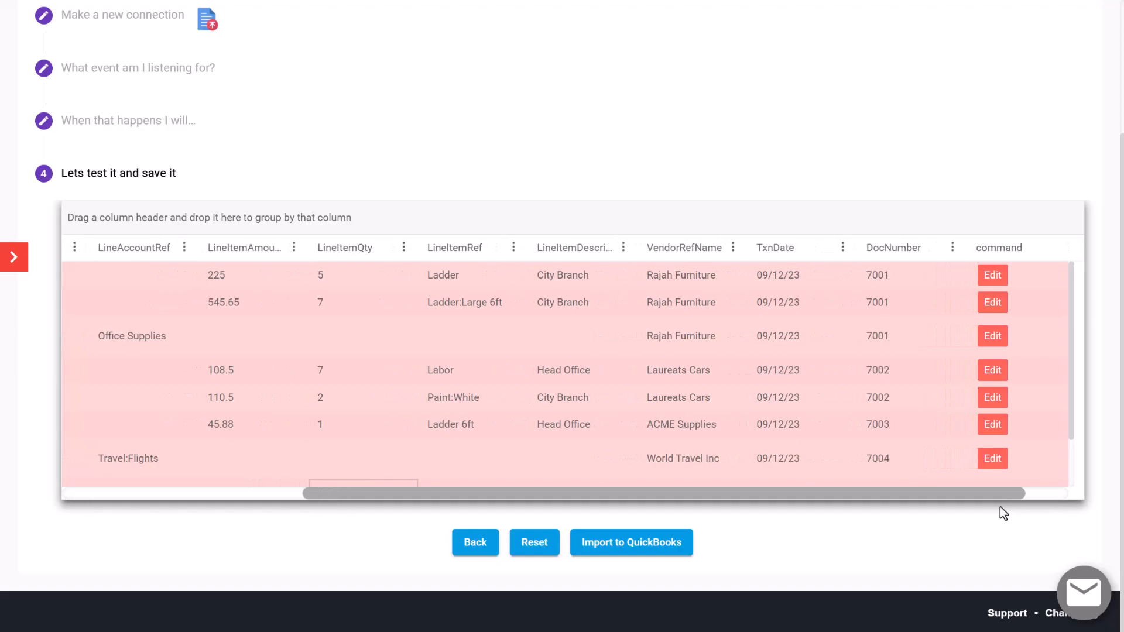
- Change row 416512's item from Ladder:Large 6ft to Sheepskin roller
{"action": "left_click", "coordinate": [994, 303]}
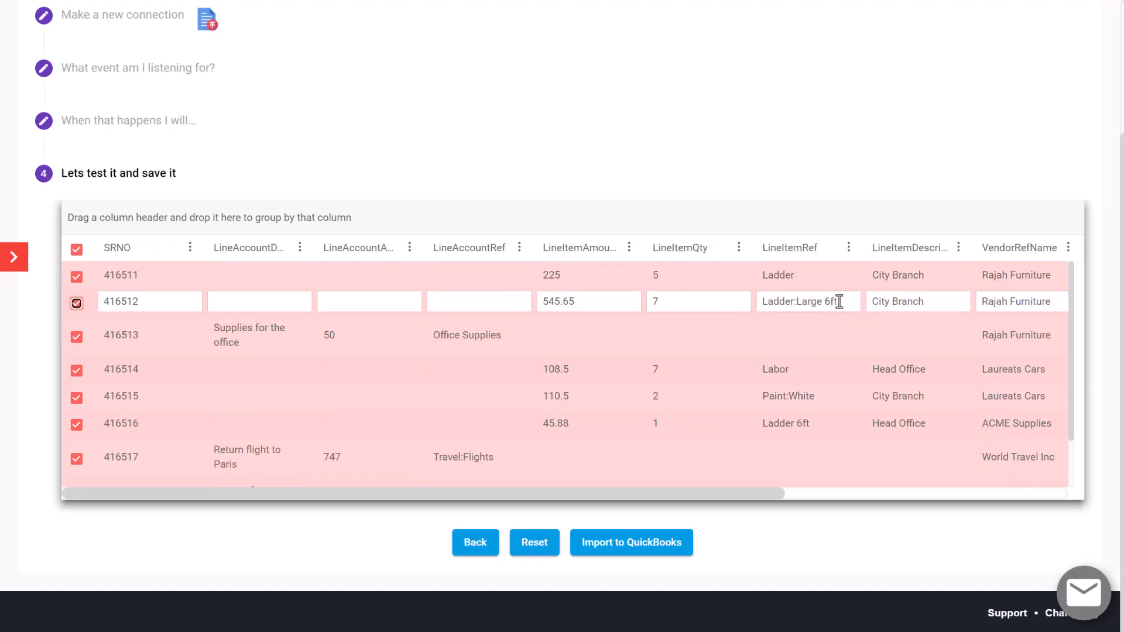
{"action": "left_click_drag", "start_coordinate": [839, 303], "coordinate": [757, 304]}
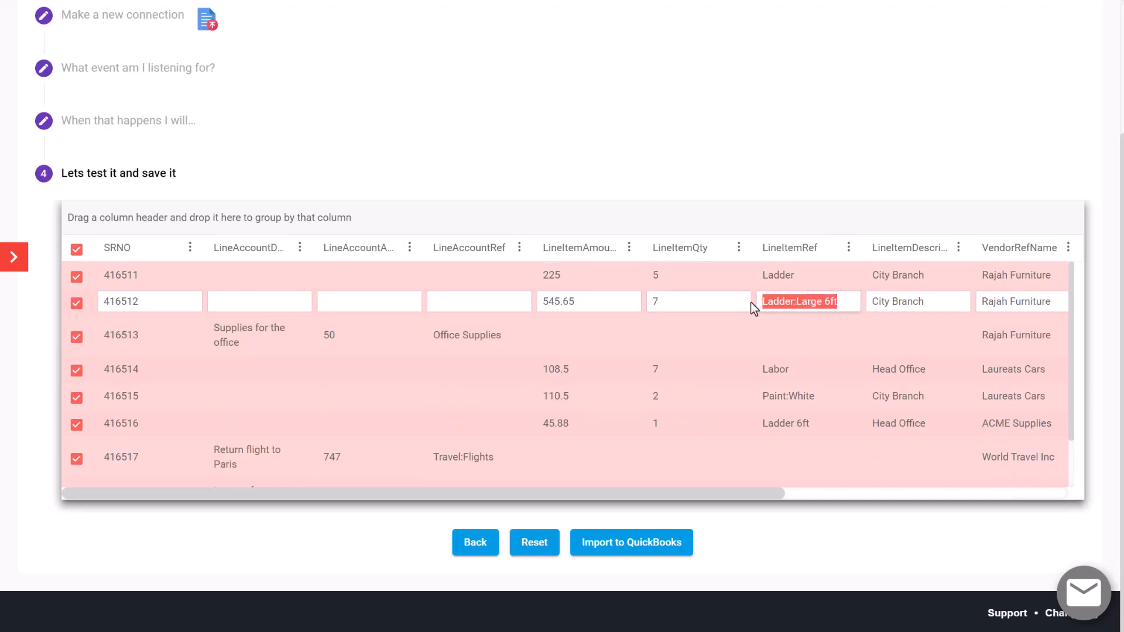
{"action": "type", "text": "Sheepskin roller"}
{"action": "key", "text": "Return"}
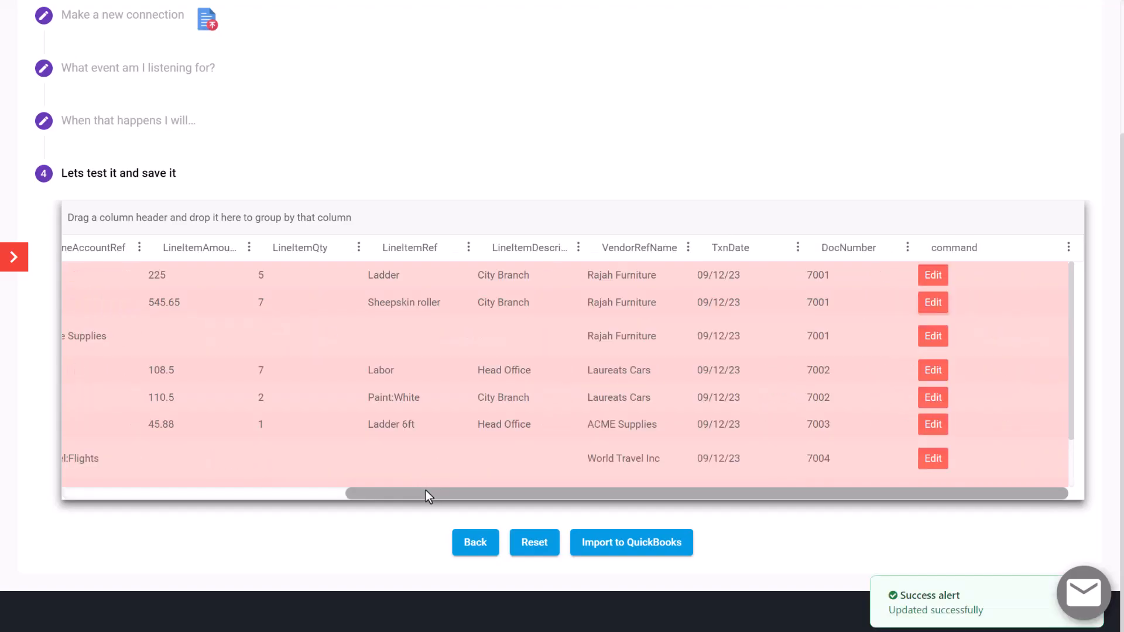
{"action": "left_click_drag", "start_coordinate": [320, 500], "coordinate": [101, 488]}
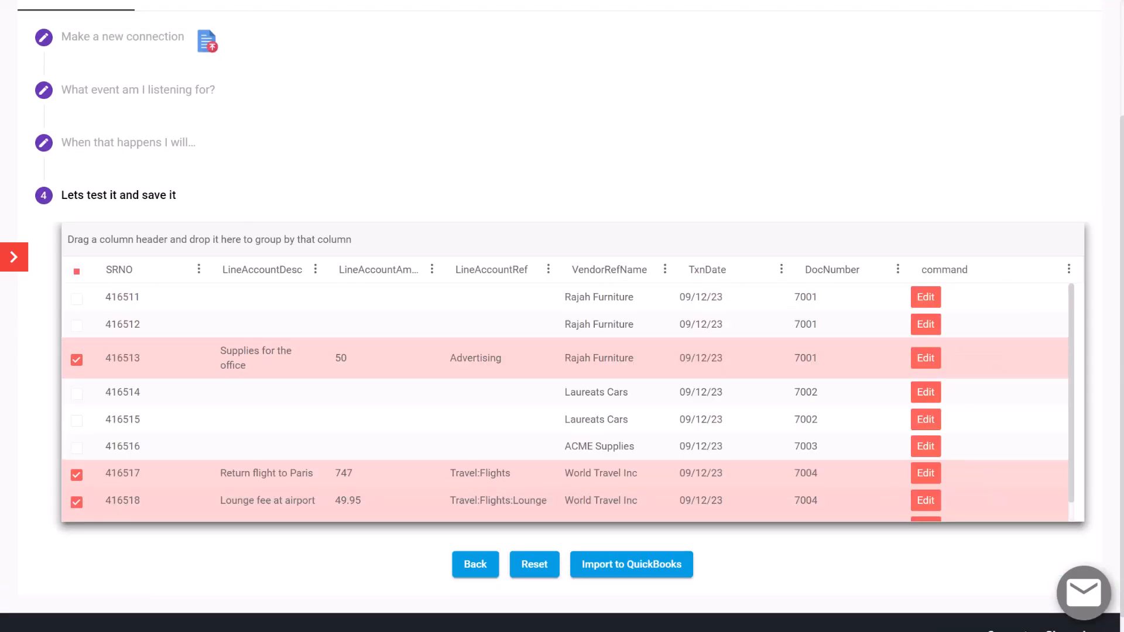
- Import the ticked bills into QuickBooks, producing a summary of two bills with no errors
{"action": "left_click", "coordinate": [631, 564]}
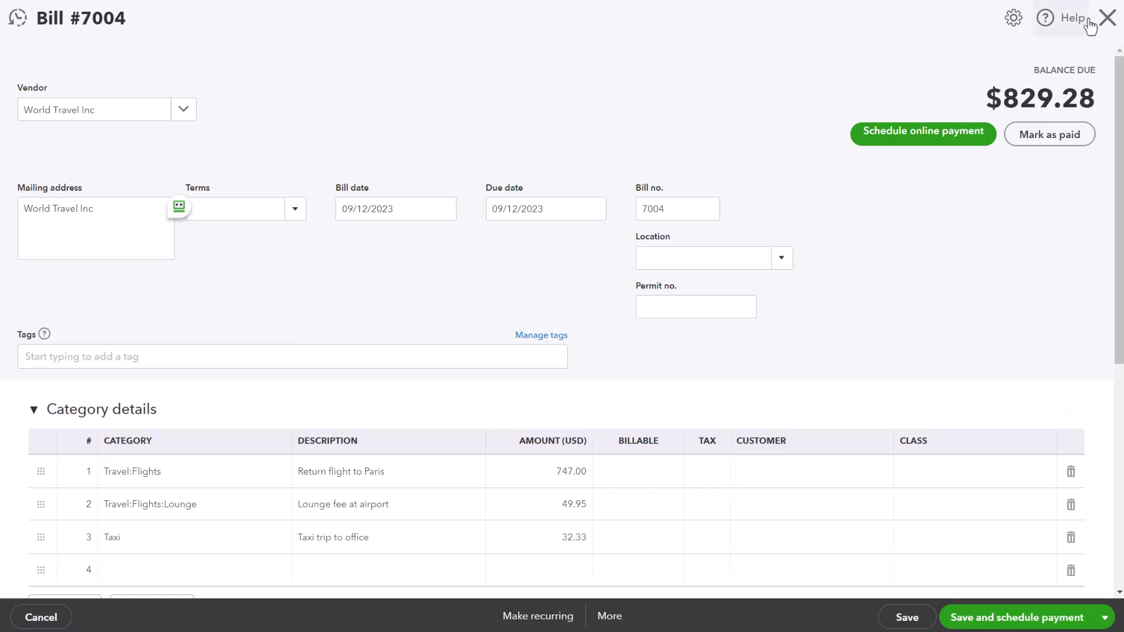
- Close the World Travel Inc Bill #7004 form to return to the Import Summary
{"action": "left_click", "coordinate": [1108, 18]}
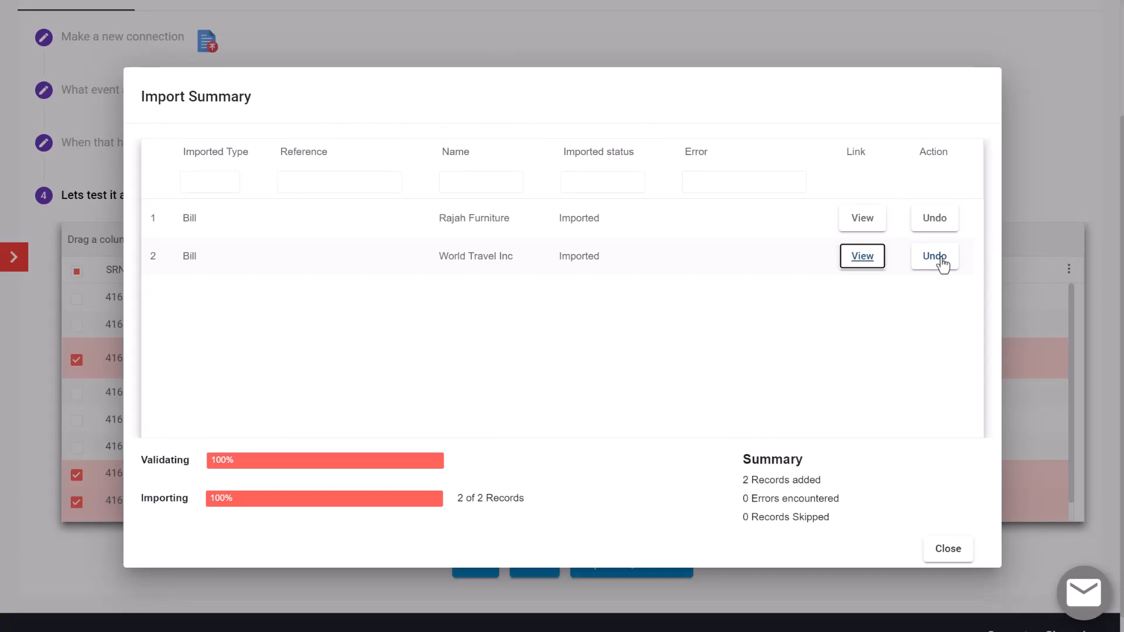
- Dismiss the Import Summary and navigate to the Axis Online dashboard via the sidebar
{"action": "left_click", "coordinate": [947, 548]}
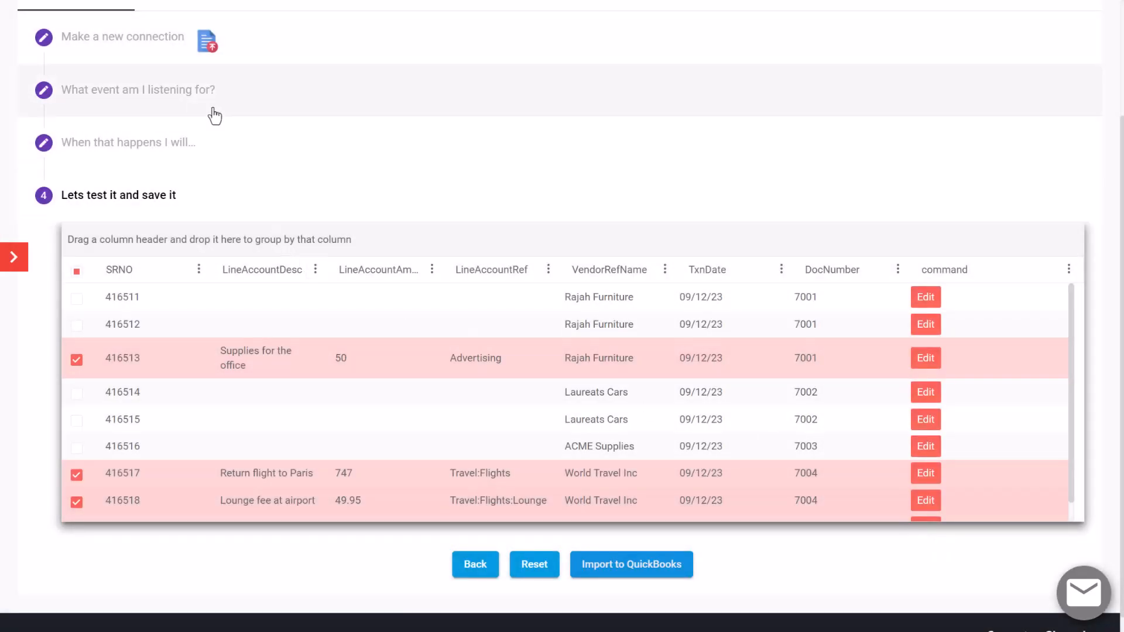
{"action": "scroll", "coordinate": [215, 114], "scroll_direction": "up", "scroll_amount": 3}
{"action": "left_click", "coordinate": [24, 32]}
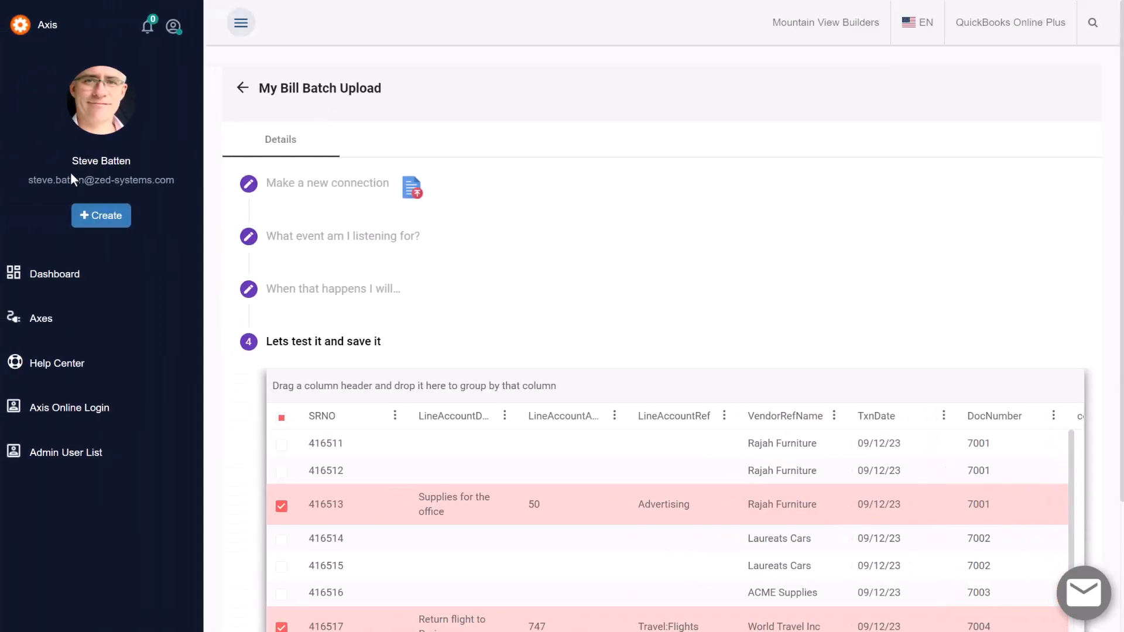
{"action": "left_click", "coordinate": [40, 279]}
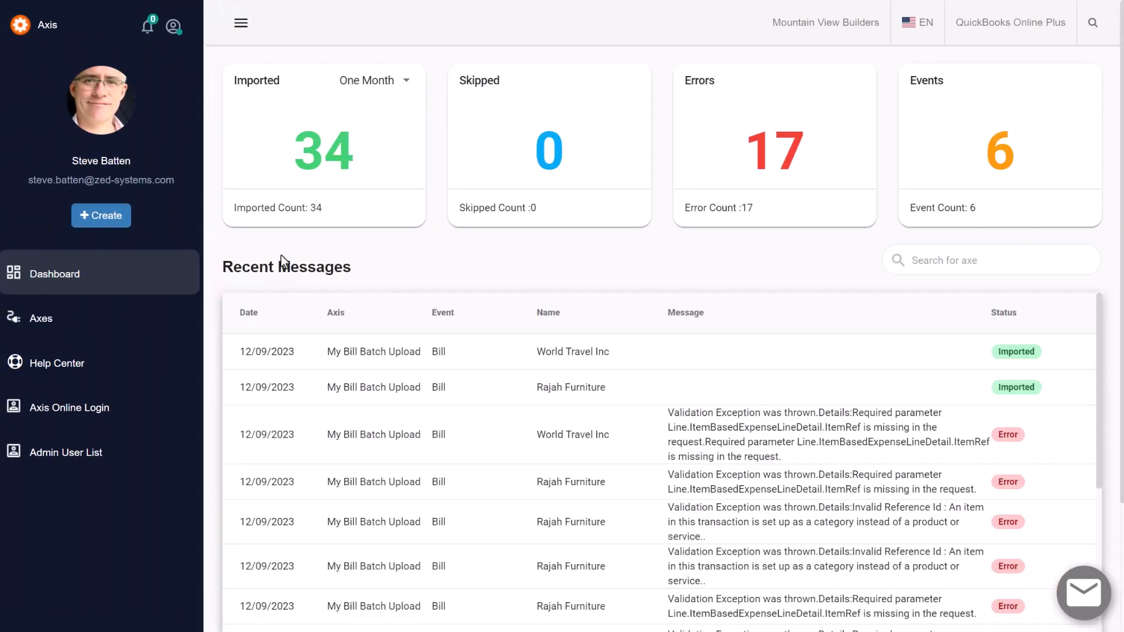
- Restrict the dashboard reporting period from One Month to Today
{"action": "left_click", "coordinate": [369, 80]}
{"action": "left_click", "coordinate": [356, 46]}
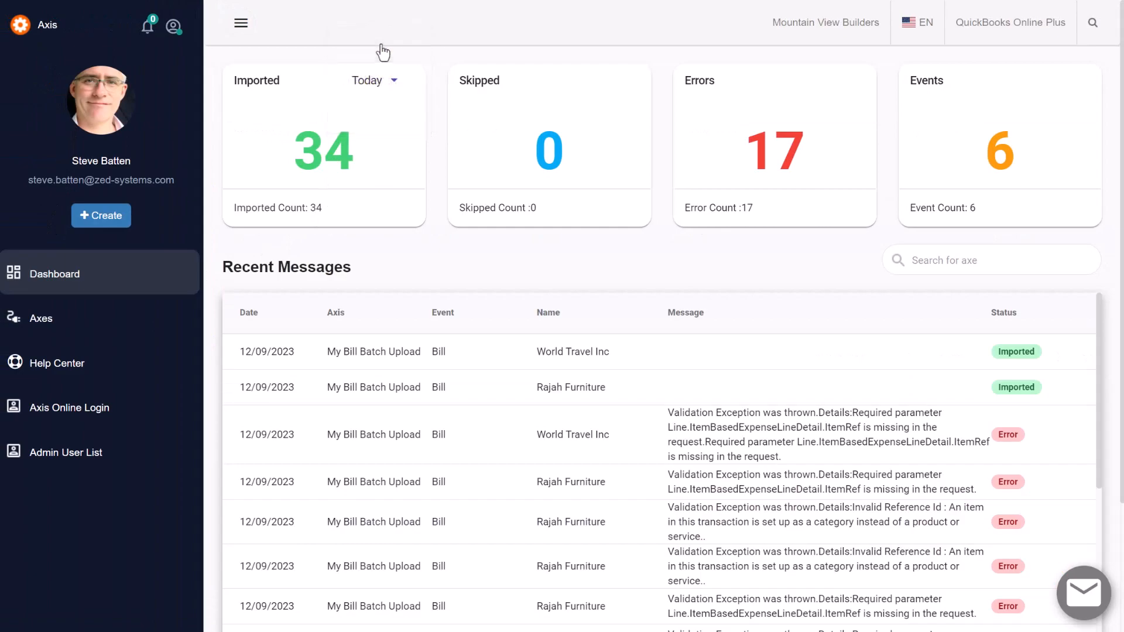